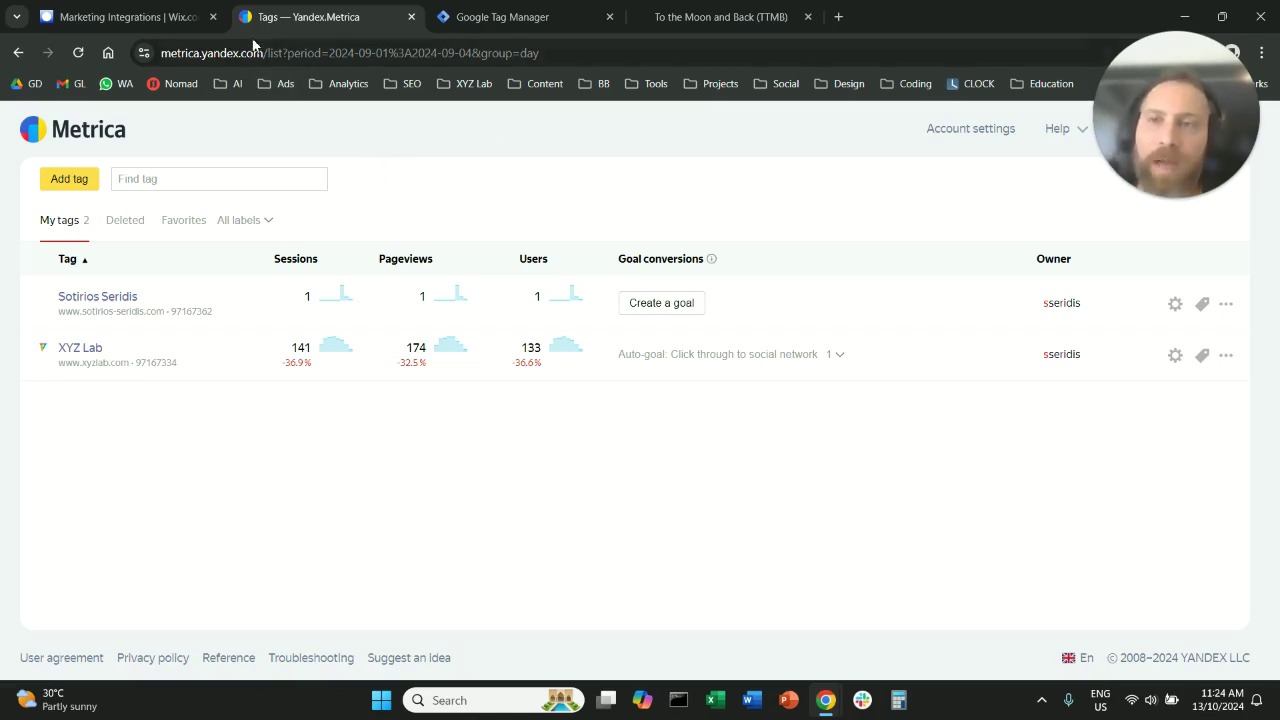
# - Start a new Yandex Metrica tag and name it TTMB
pyautogui.moveTo(267, 53); pyautogui.dragTo(165, 57)
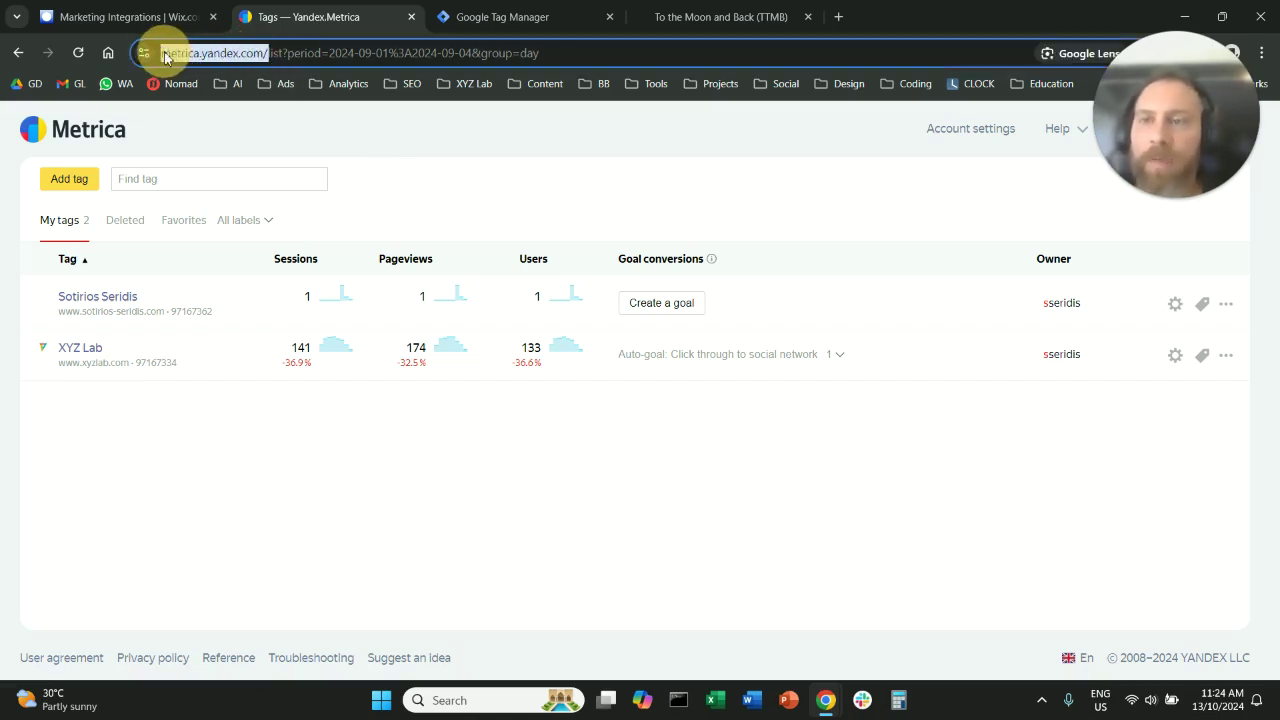
pyautogui.click(90, 177)
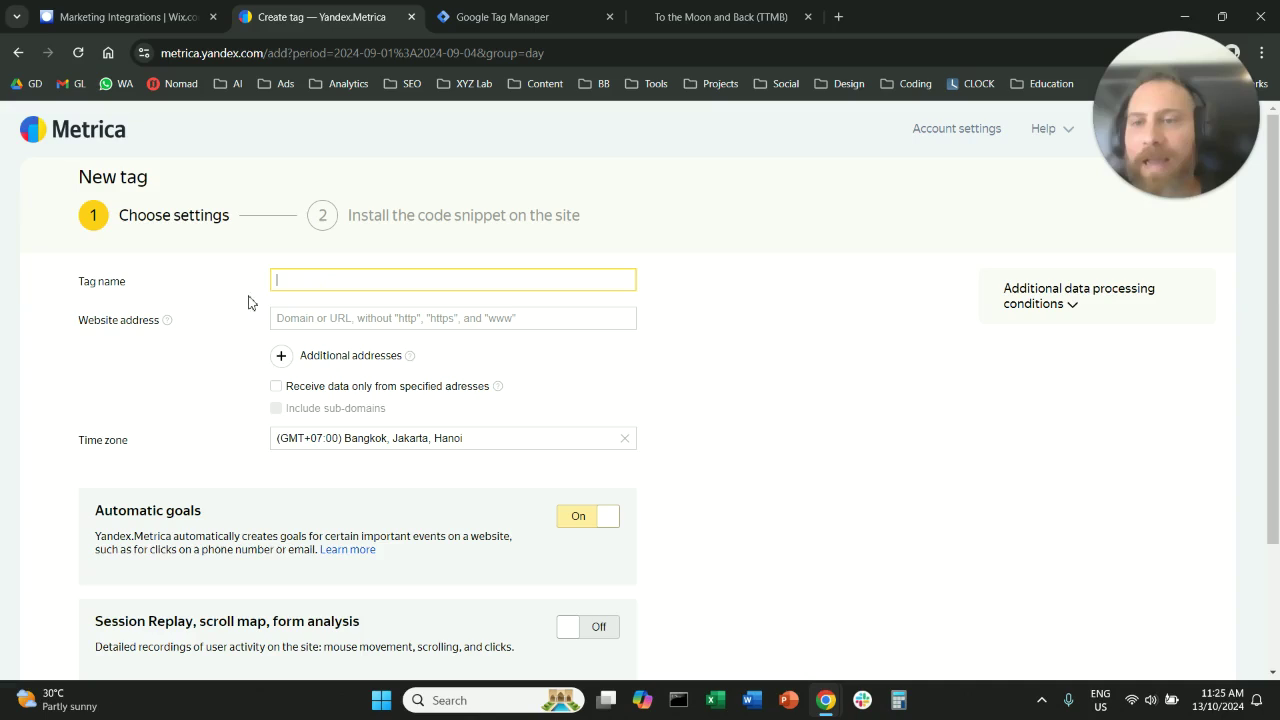
pyautogui.write('TTMB')
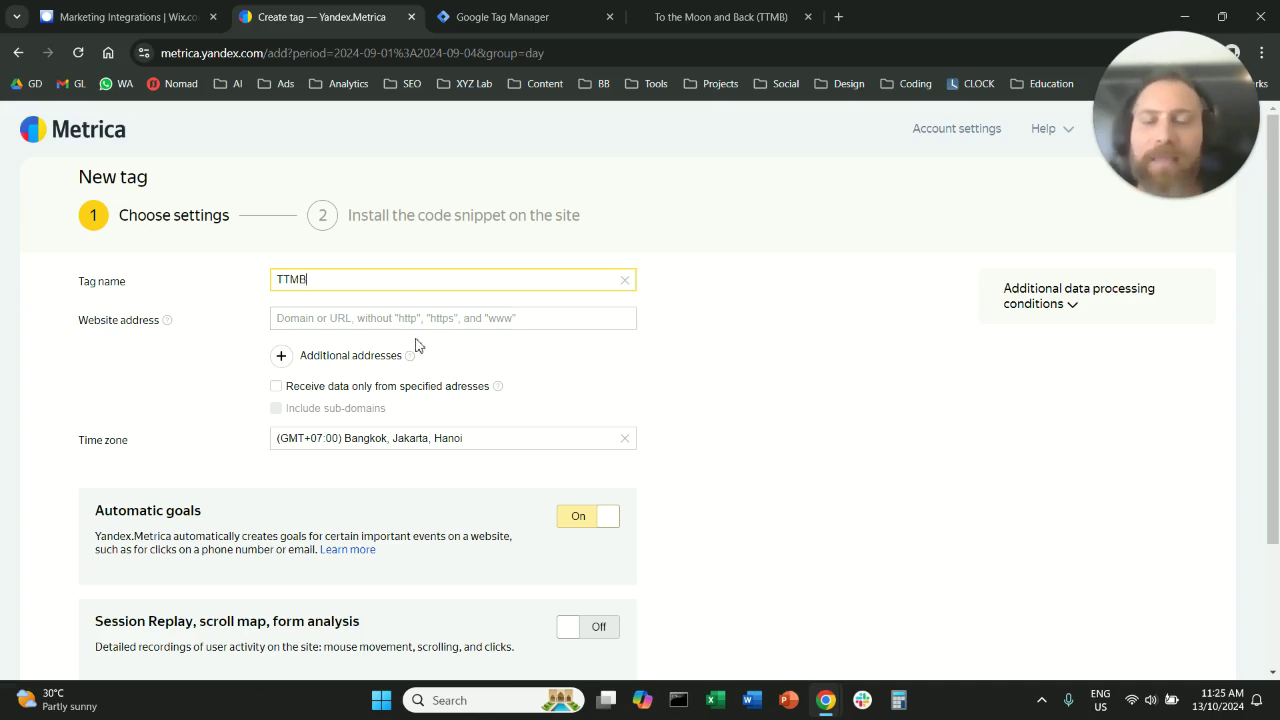
pyautogui.click(772, 12)
pyautogui.click(251, 52)
pyautogui.rightClick(251, 54)
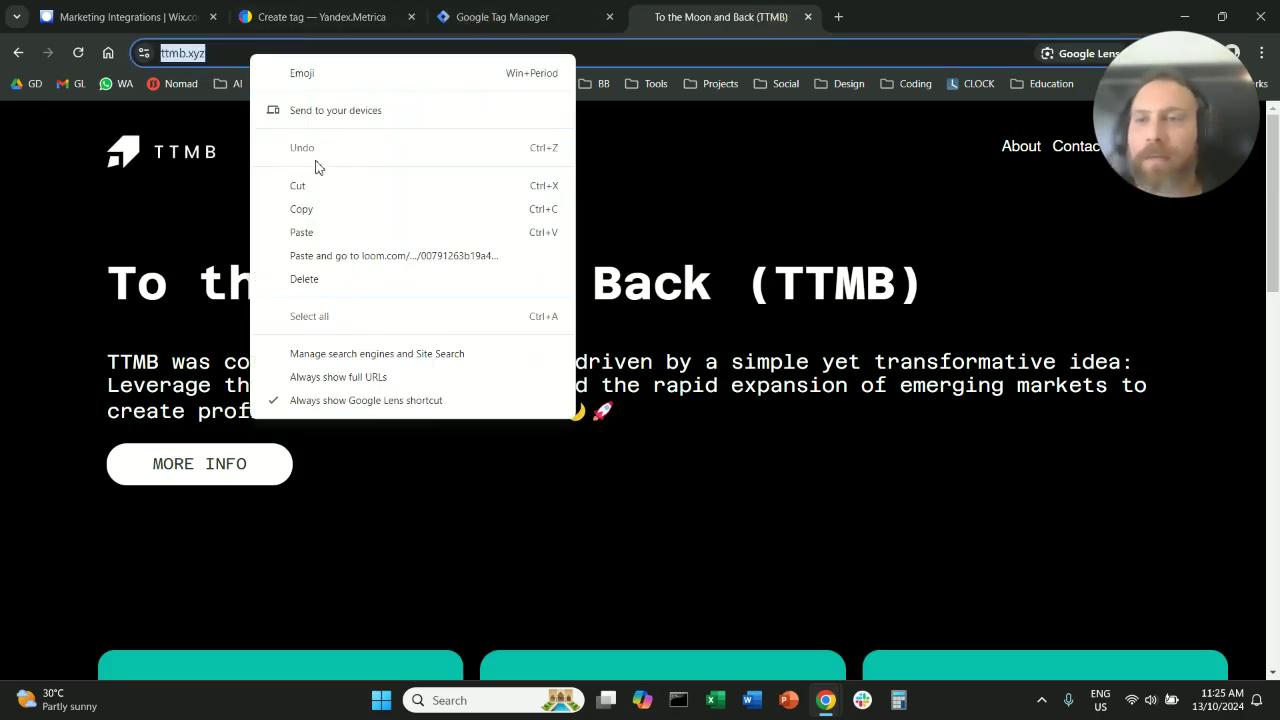
pyautogui.click(298, 210)
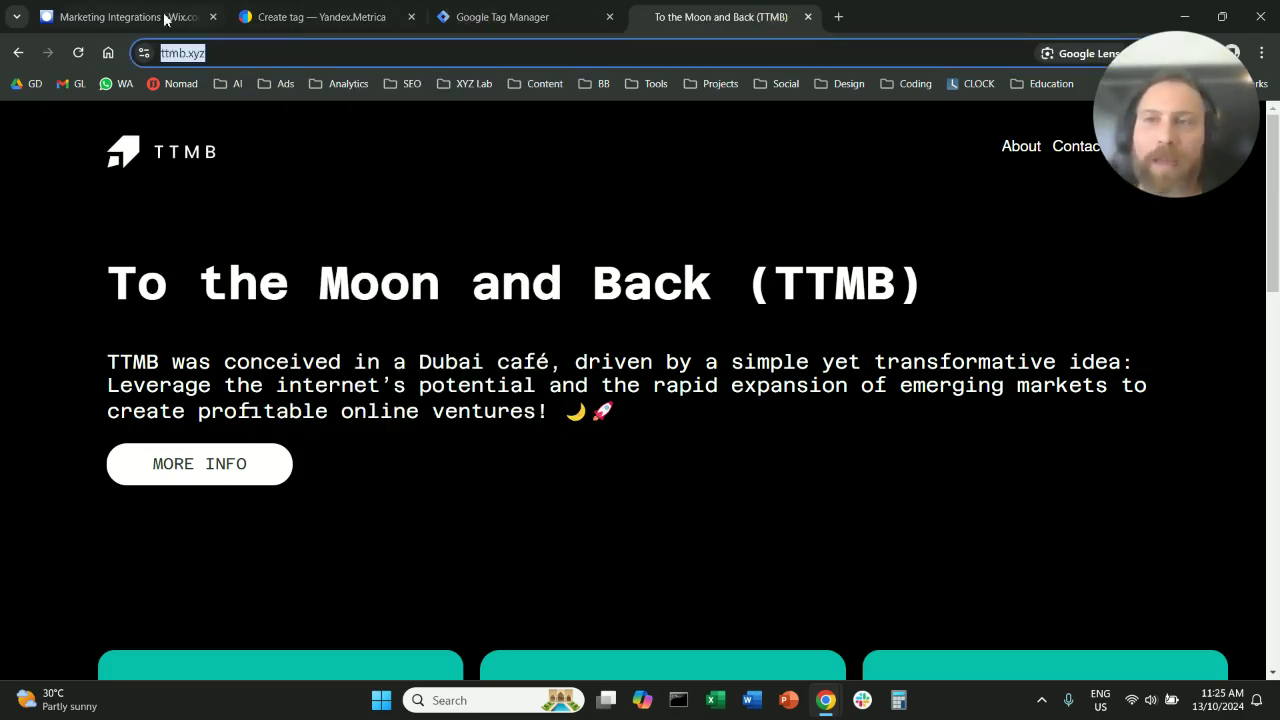
pyautogui.click(310, 17)
pyautogui.click(346, 318)
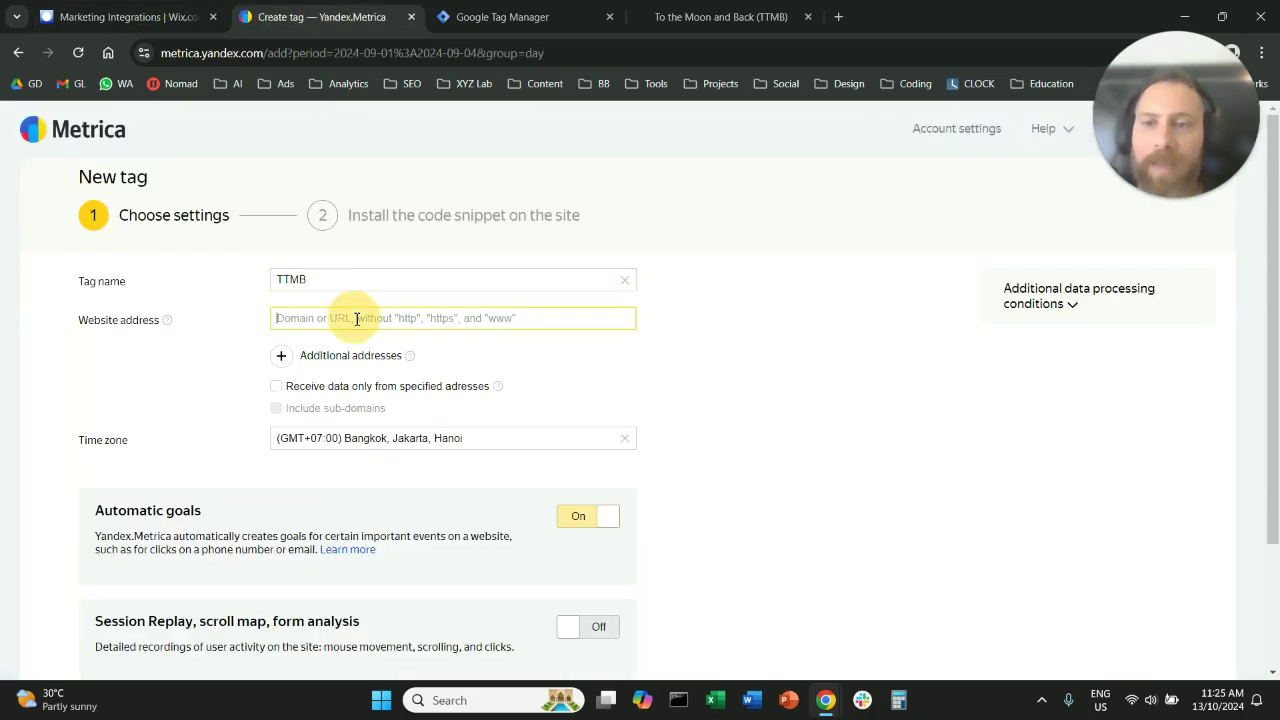
pyautogui.hotkey('ctrl', 'v')
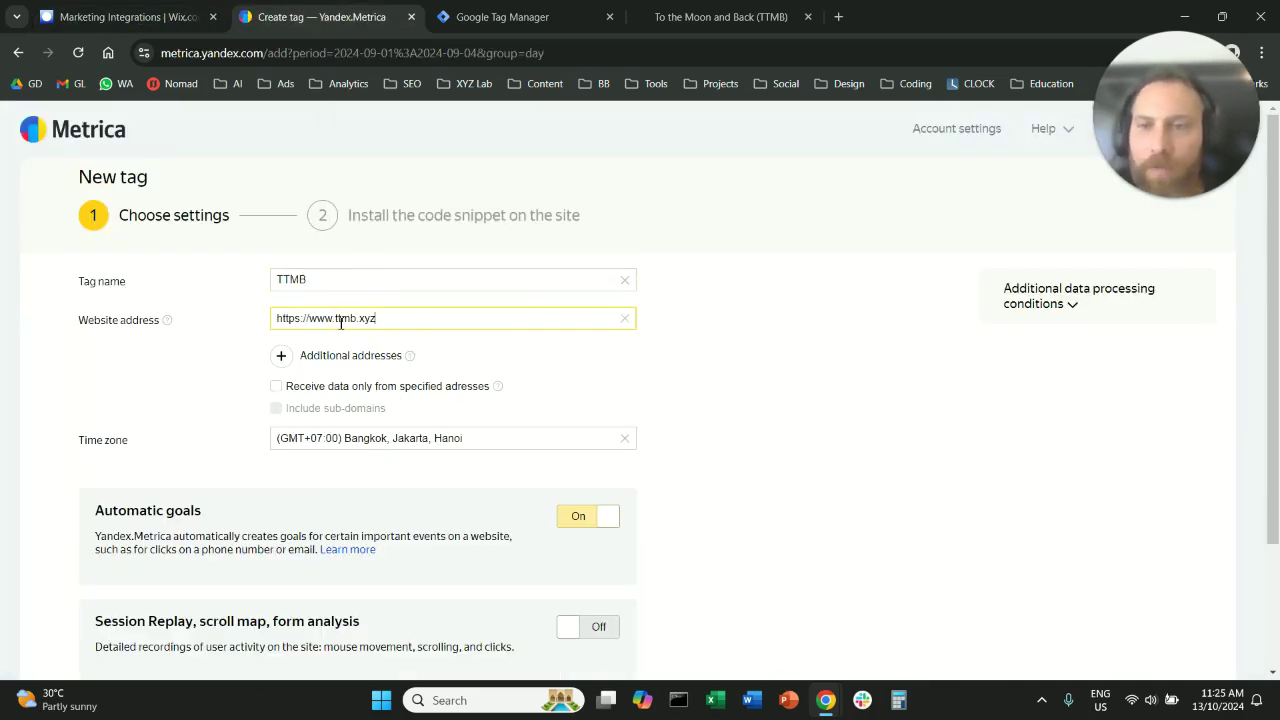
pyautogui.moveTo(338, 320); pyautogui.dragTo(271, 320)
pyautogui.press('BackSpace')
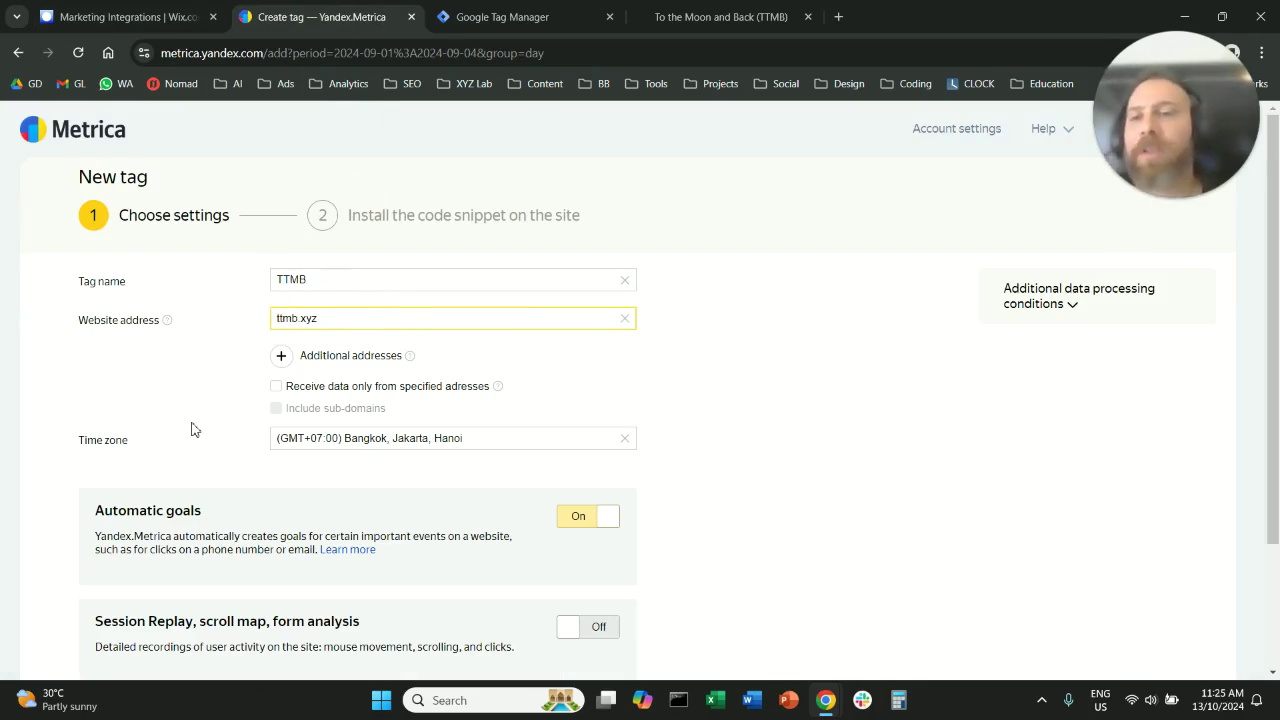
# - Set the tag's time zone to (GMT+08:00) Kuala Lumpur, Singapore
pyautogui.scroll(-1, 195, 430)
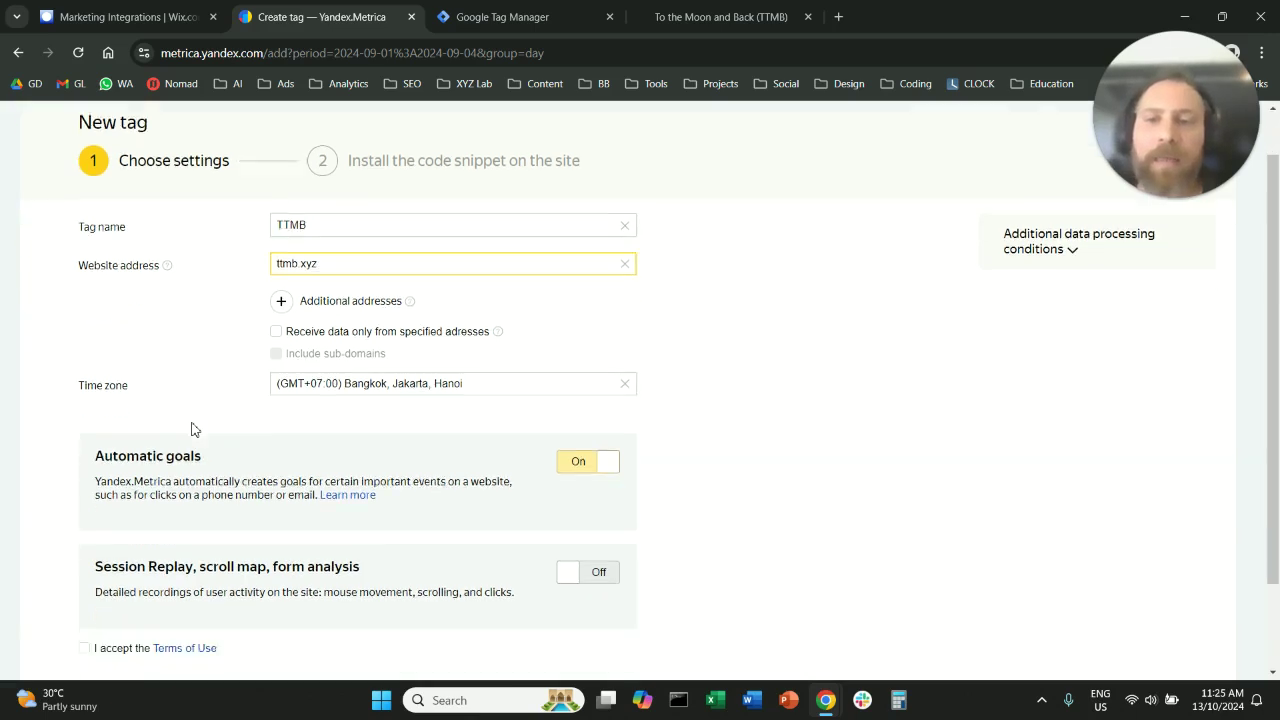
pyautogui.click(353, 358)
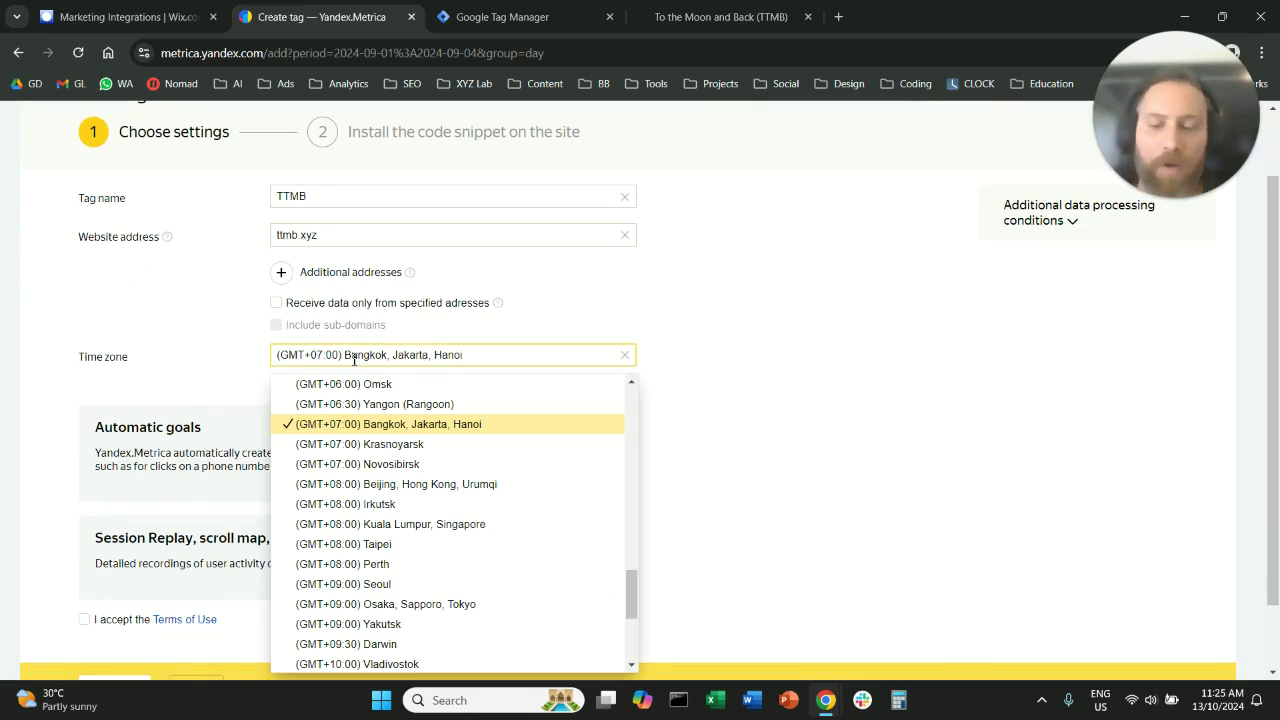
pyautogui.click(353, 358)
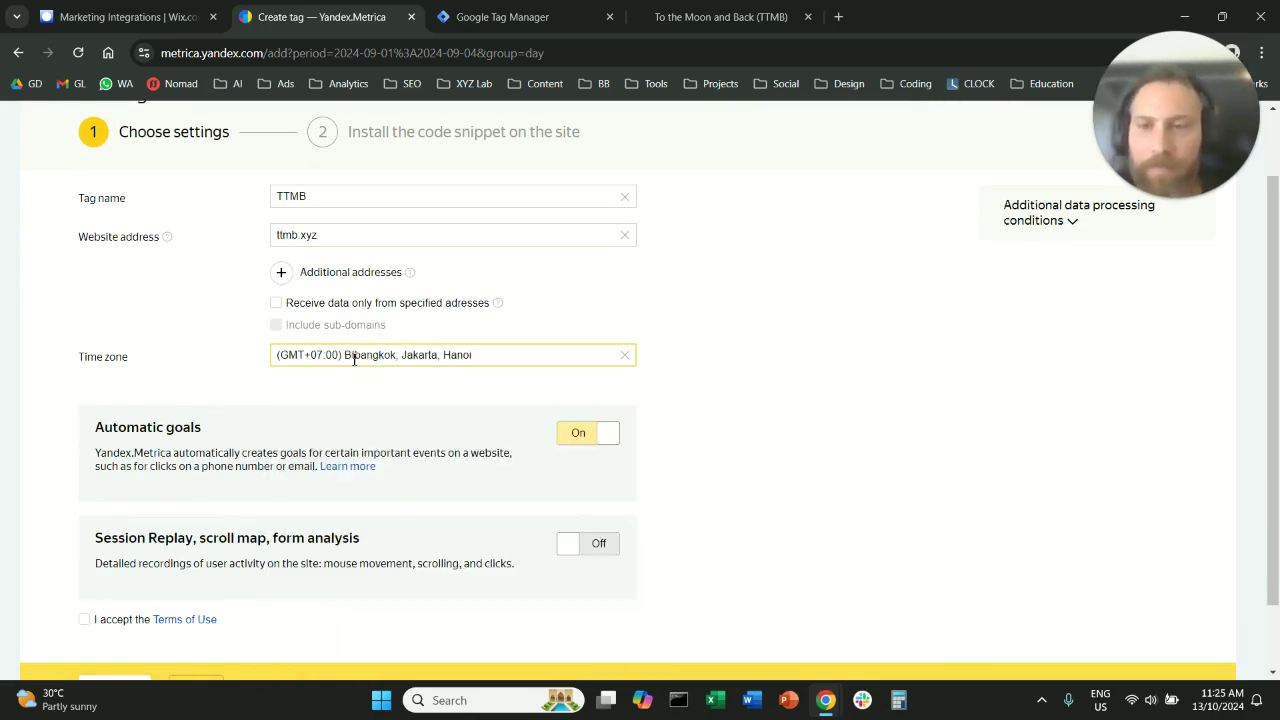
pyautogui.tripleClick(353, 358)
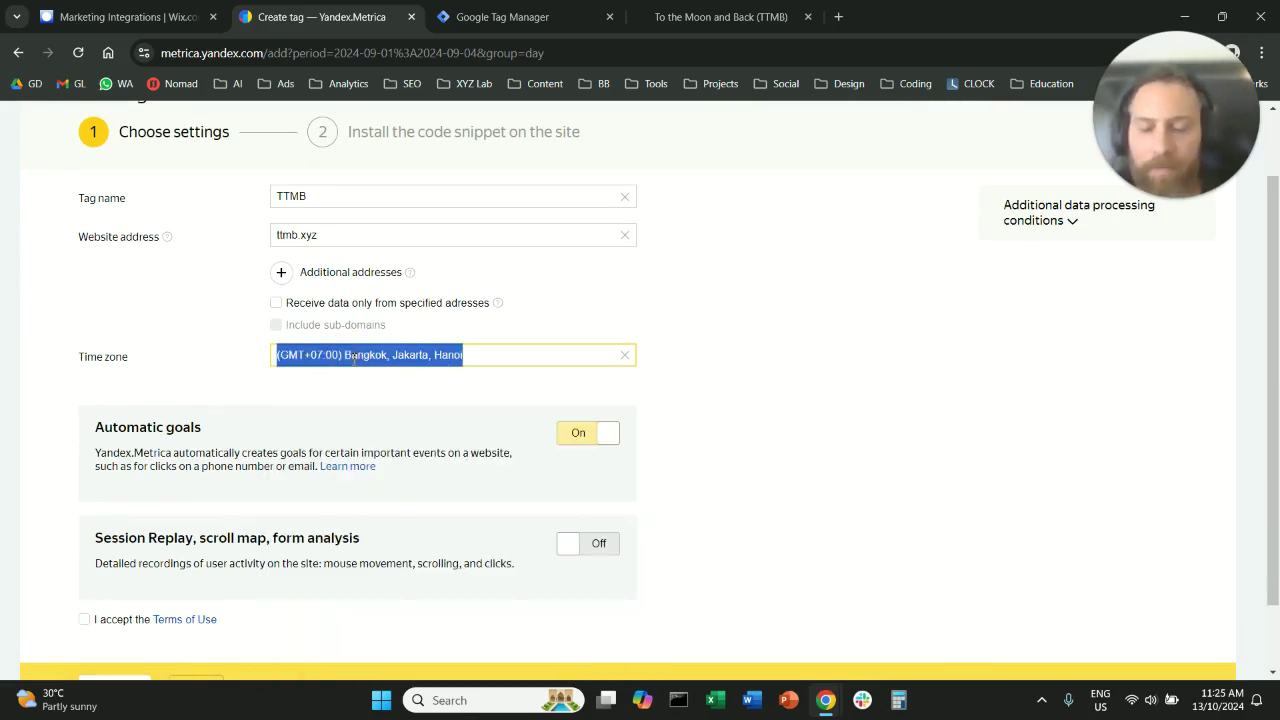
pyautogui.write('singa')
pyautogui.click(363, 389)
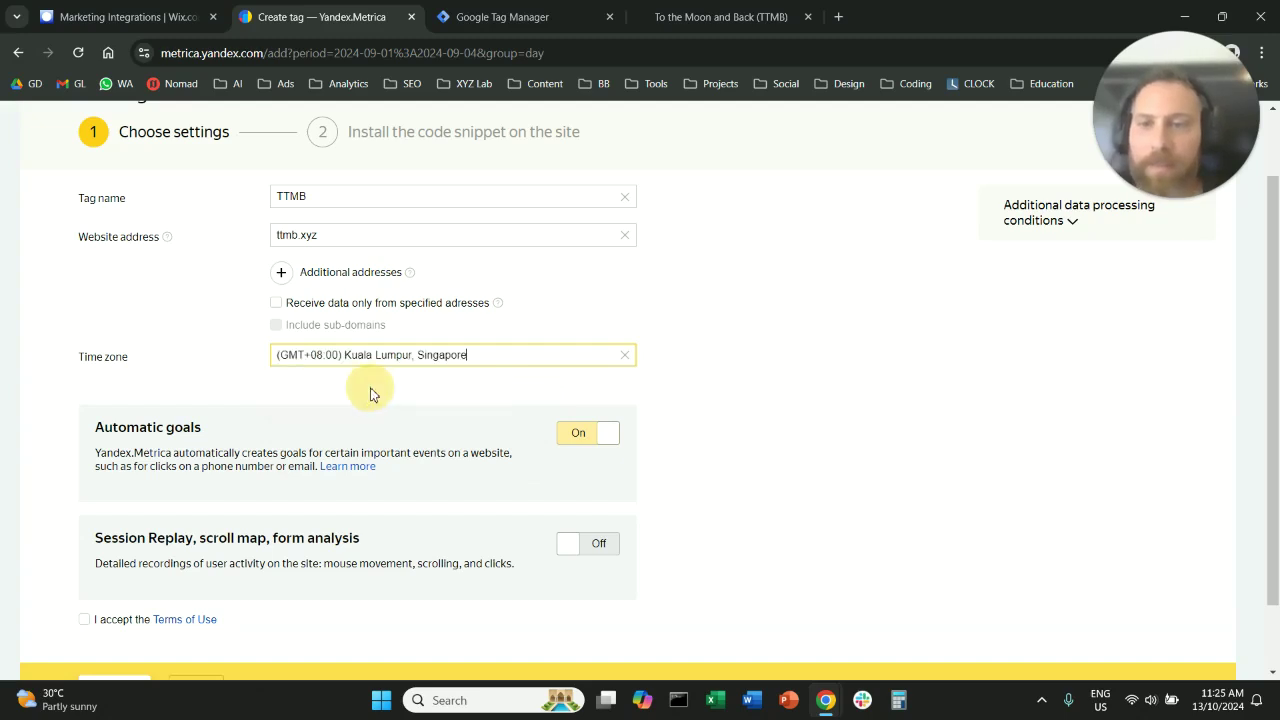
# - Turn automatic goals off and Session Replay on, accept the Terms of Use, and create the tag
pyautogui.click(590, 432)
pyautogui.scroll(-1, 714, 398)
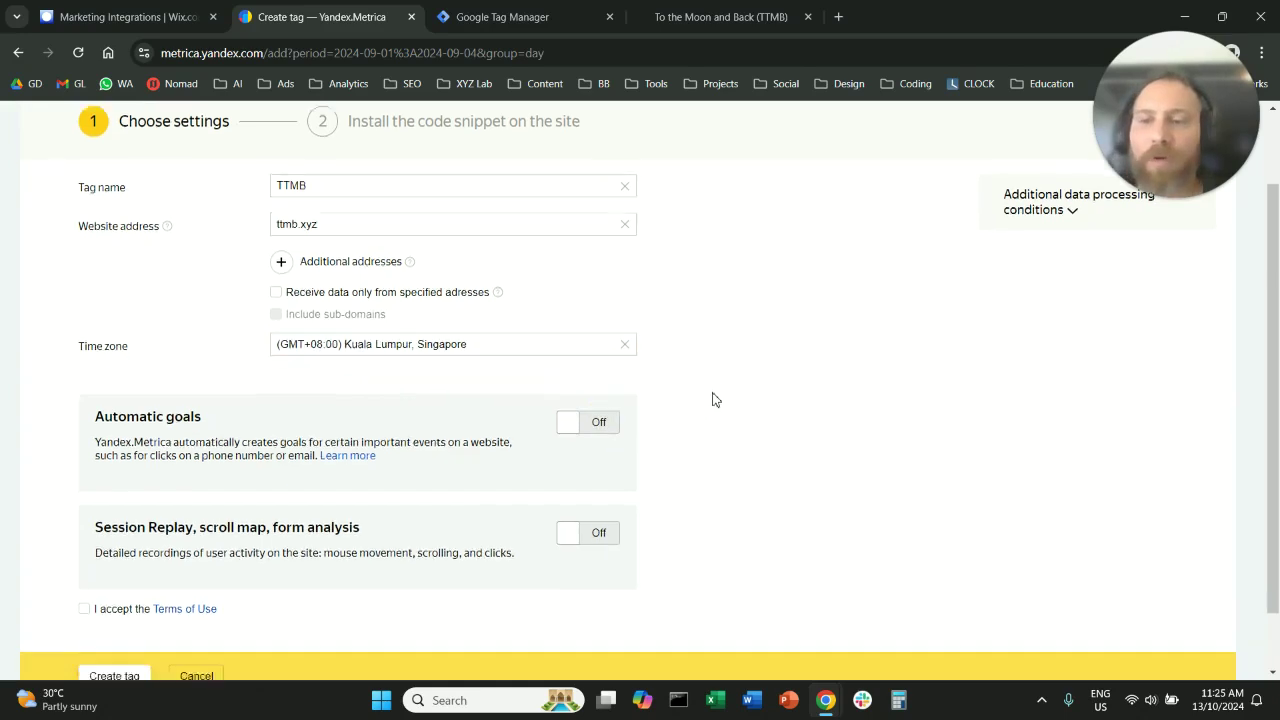
pyautogui.click(600, 462)
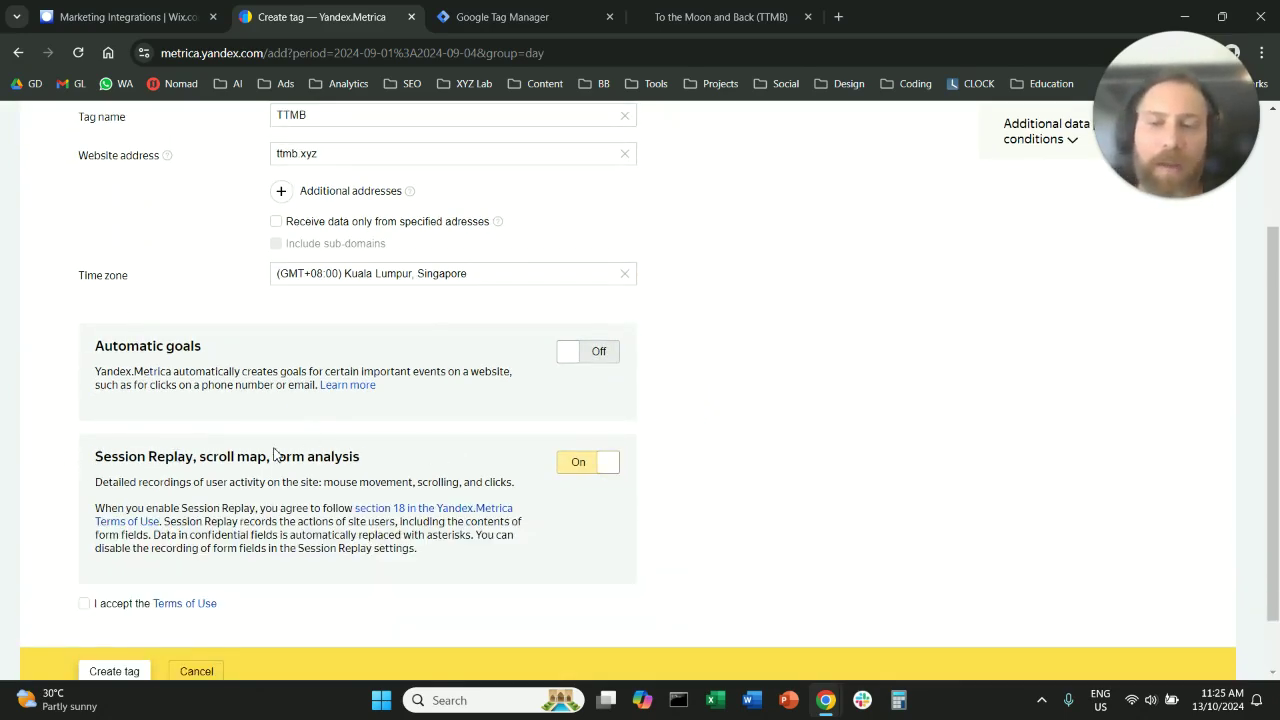
pyautogui.click(84, 605)
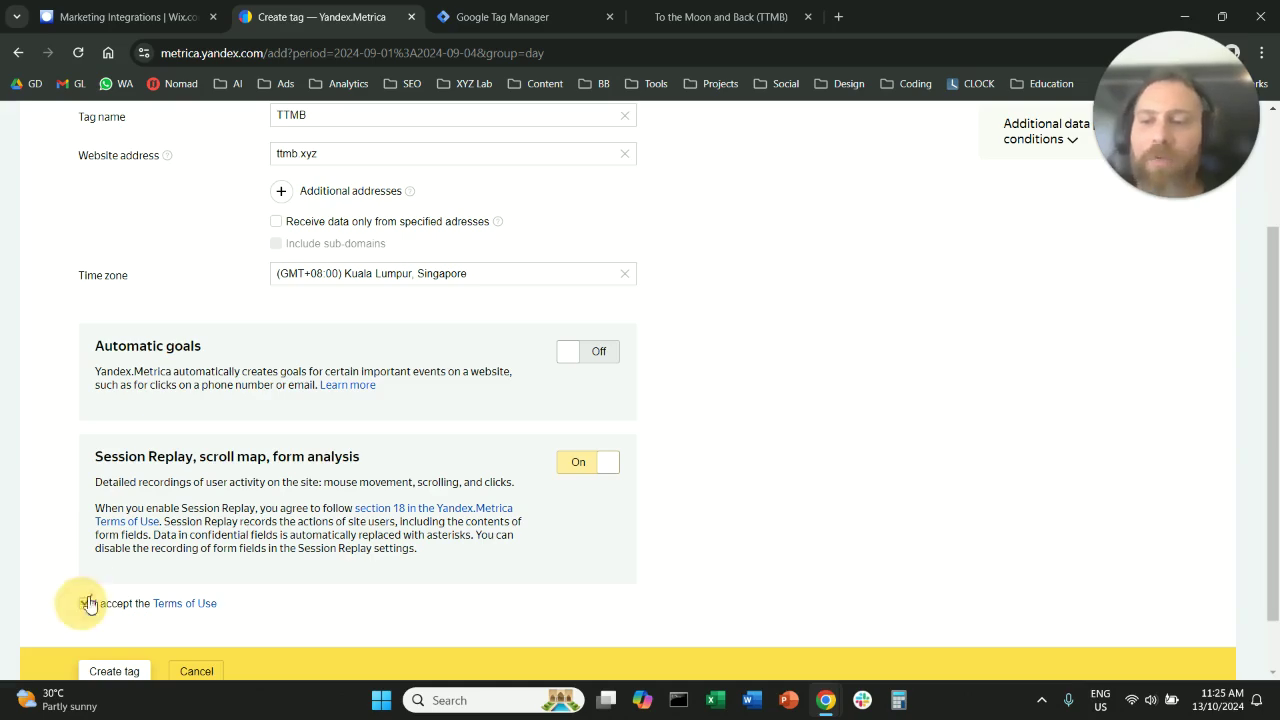
pyautogui.scroll(1, 85, 600)
pyautogui.scroll(-2, 100, 560)
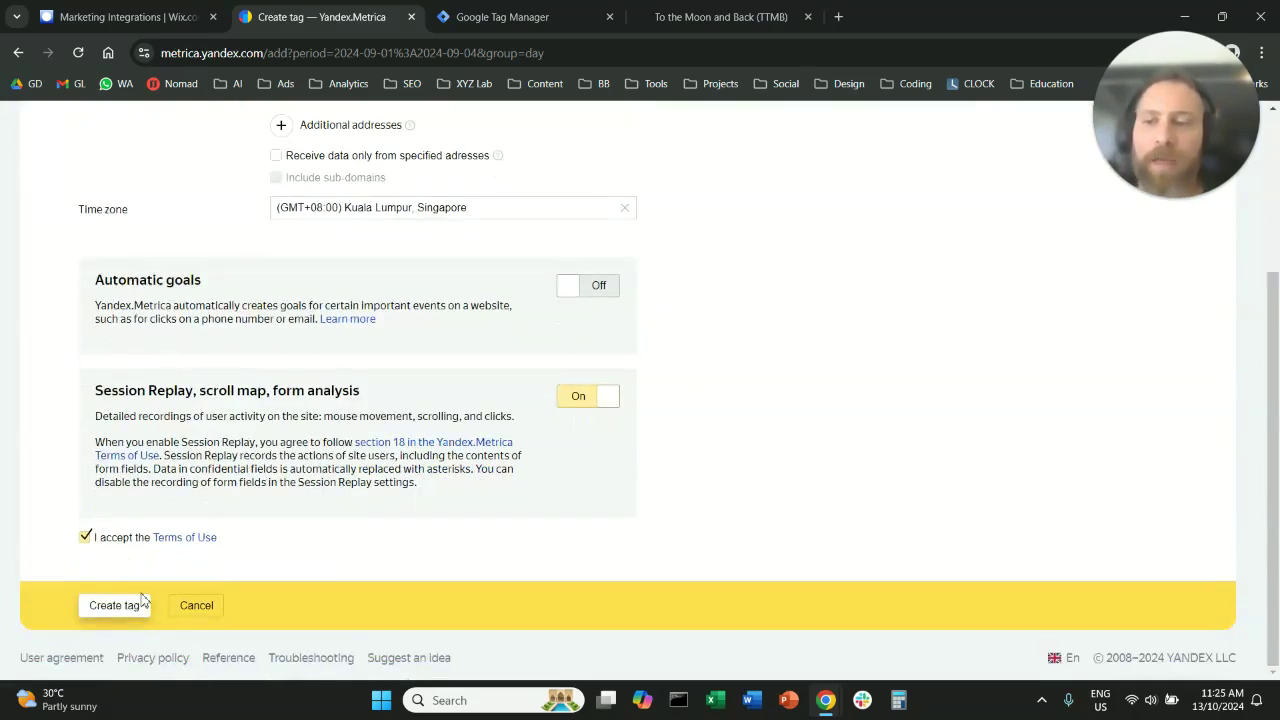
pyautogui.click(116, 607)
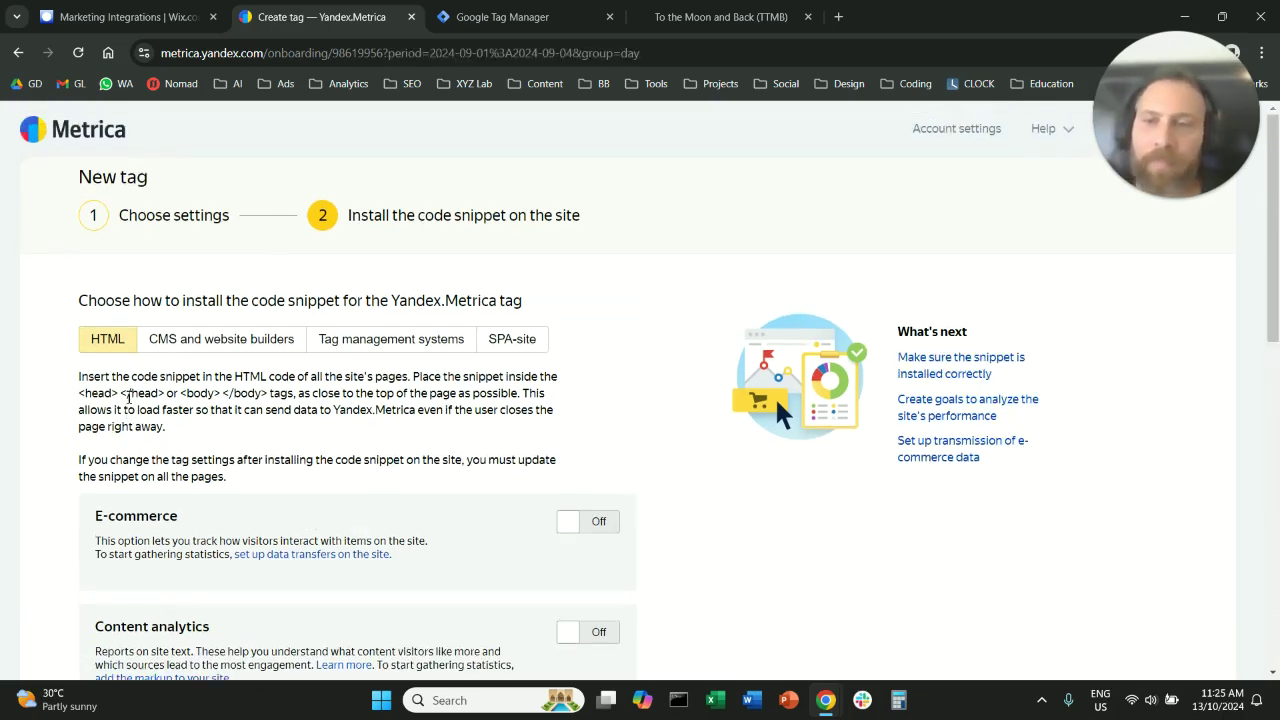
# - Copy the TTMB tag's tracking code from the Code snippet section
pyautogui.scroll(-3, 128, 398)
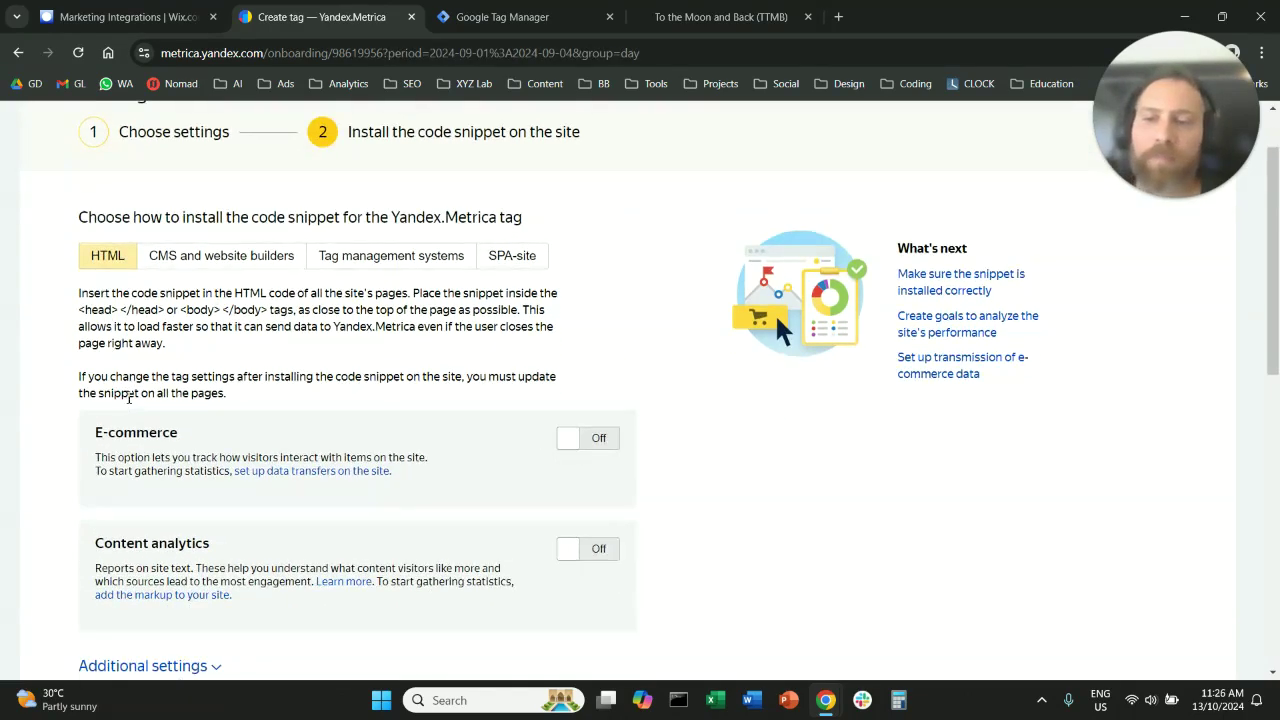
pyautogui.scroll(-1, 128, 400)
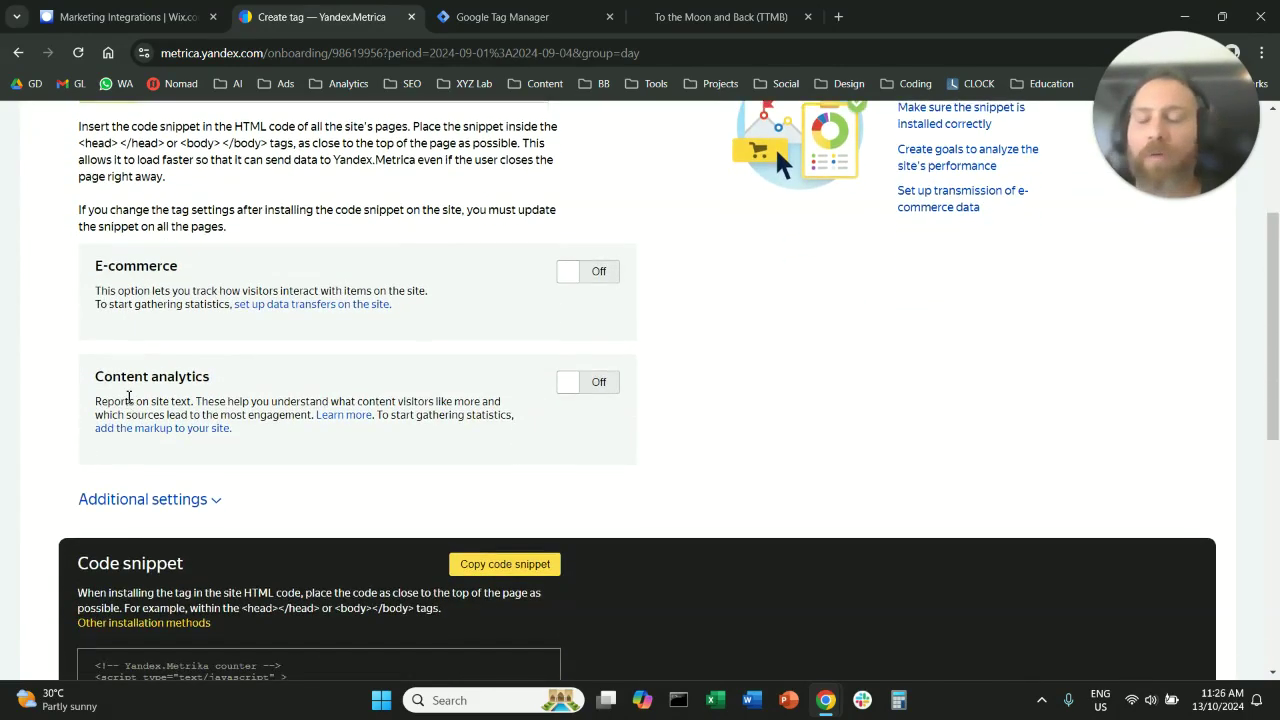
pyautogui.scroll(-2, 128, 400)
pyautogui.scroll(-1, 128, 402)
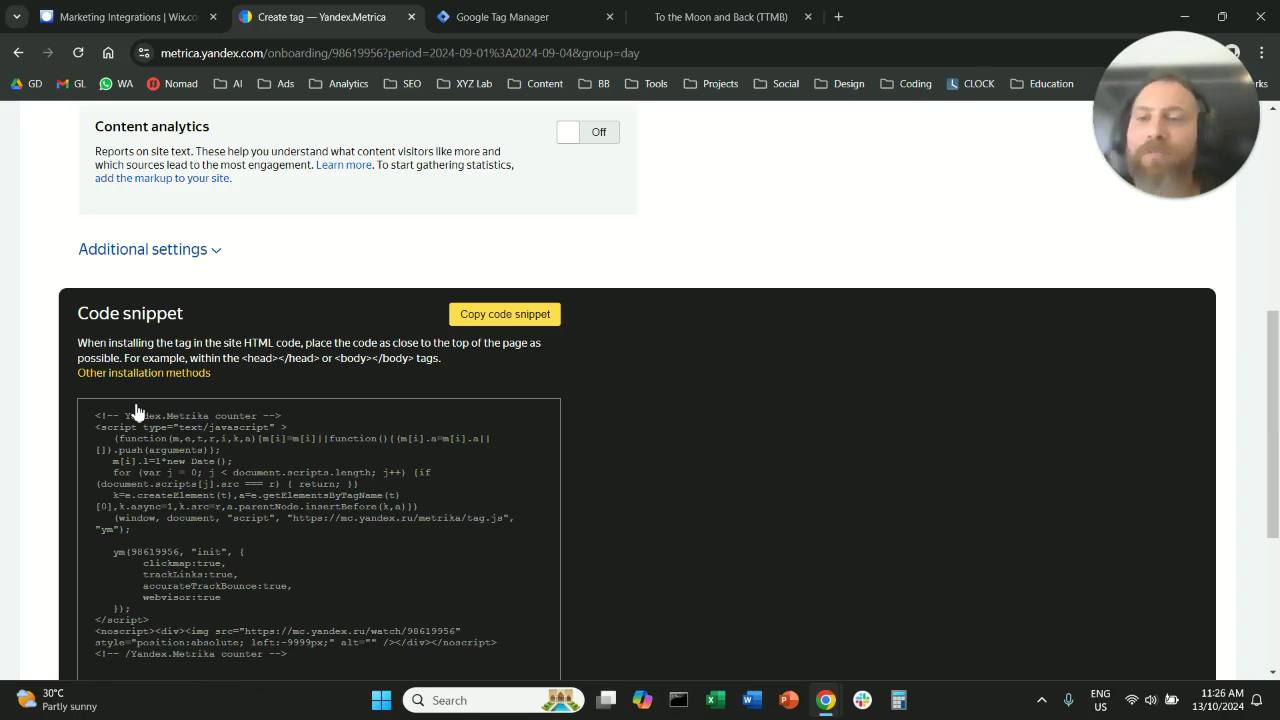
pyautogui.scroll(-1, 137, 411)
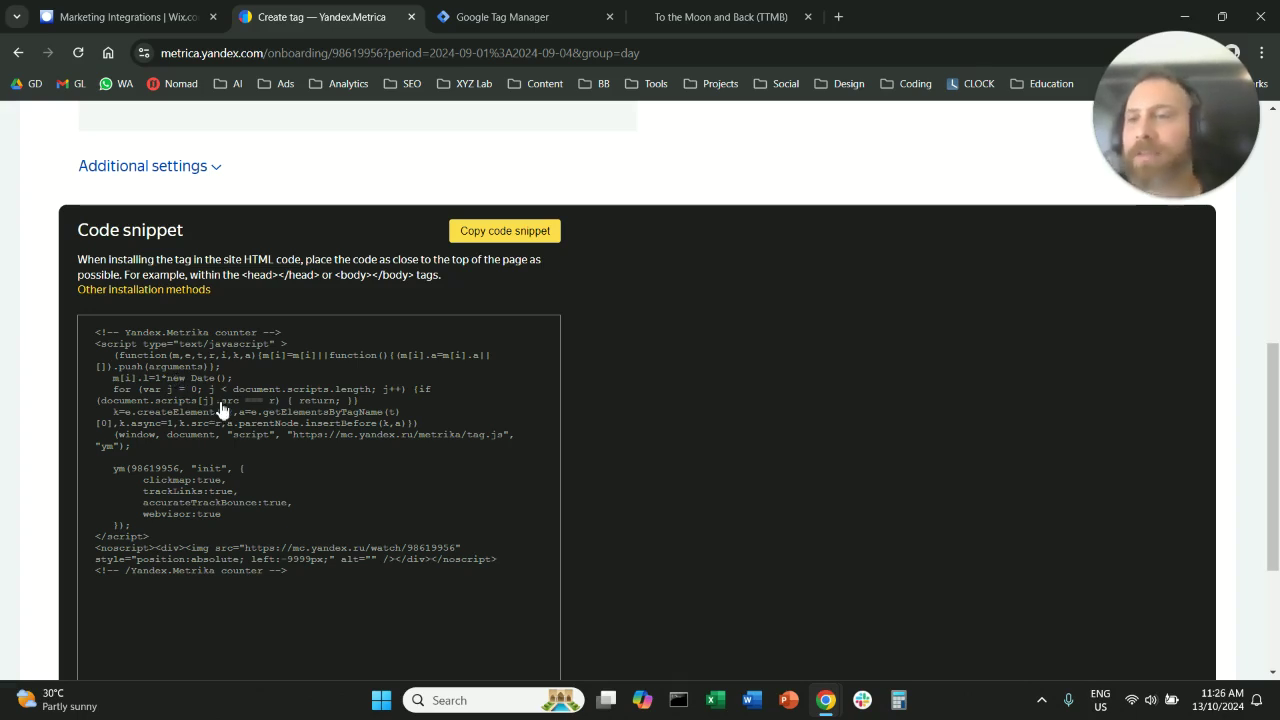
pyautogui.click(538, 236)
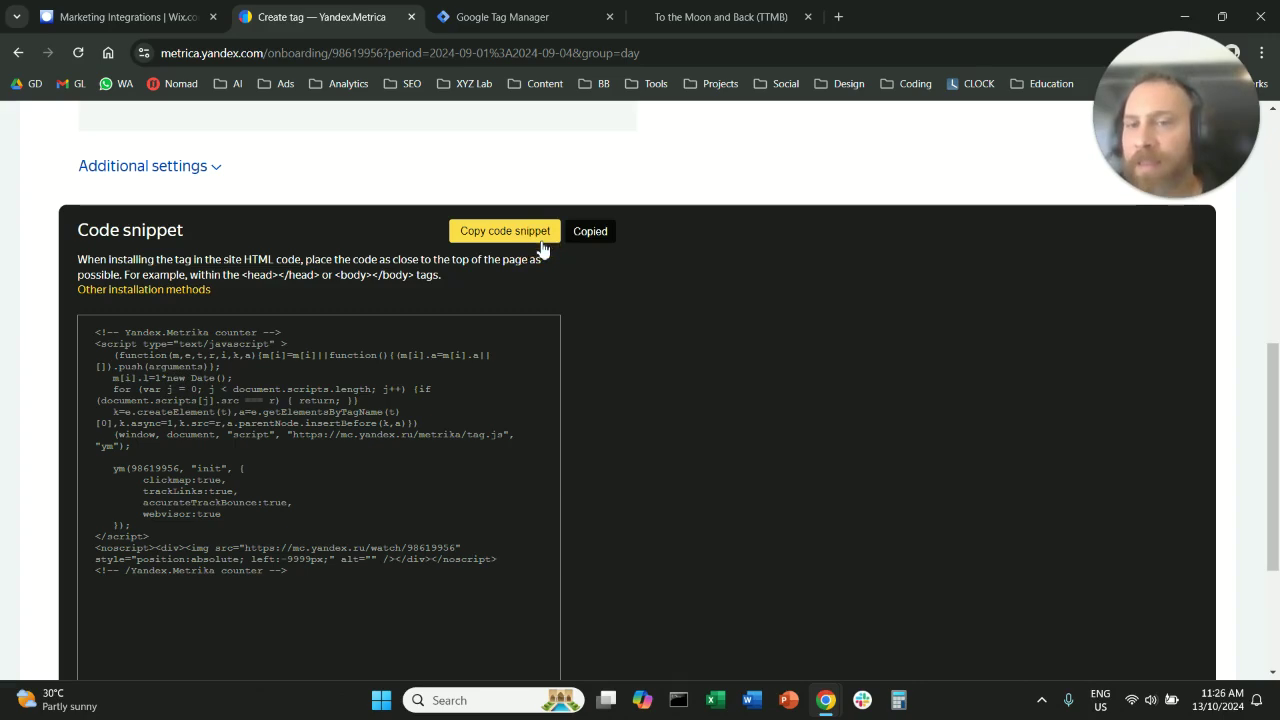
# - In Google Tag Manager, add a new tag named Yandex Metrica
pyautogui.click(532, 20)
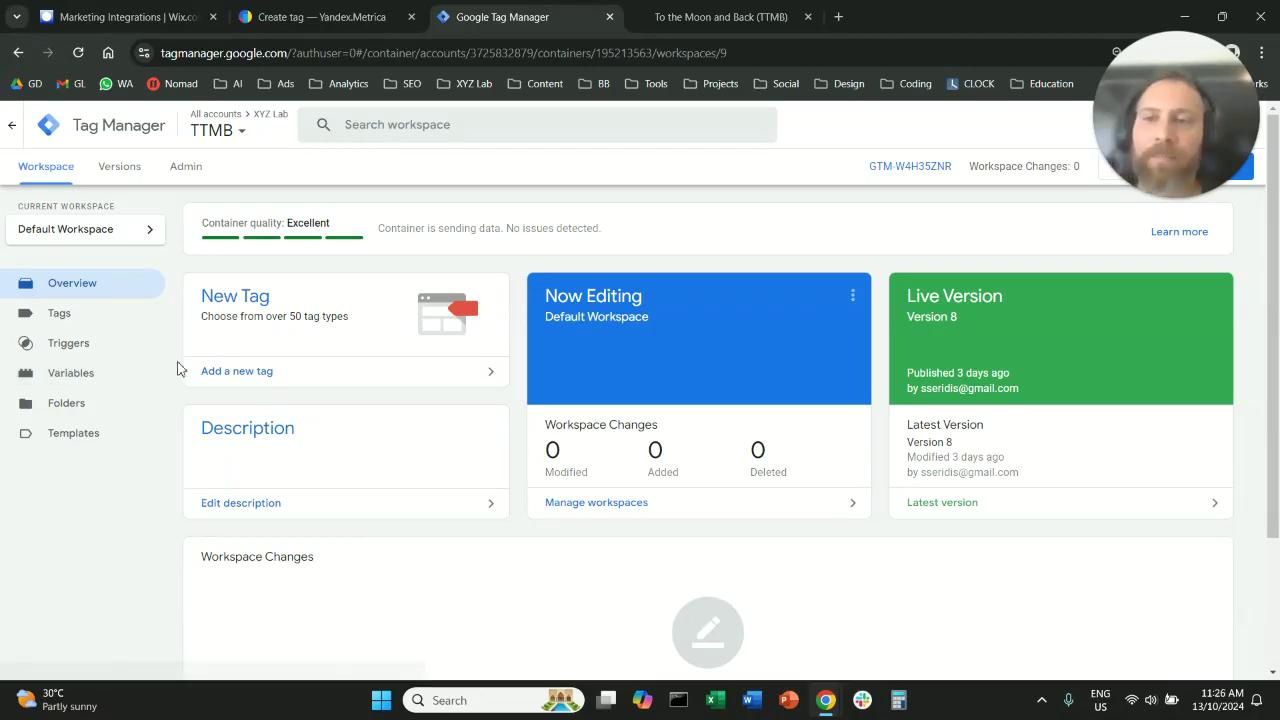
pyautogui.click(301, 384)
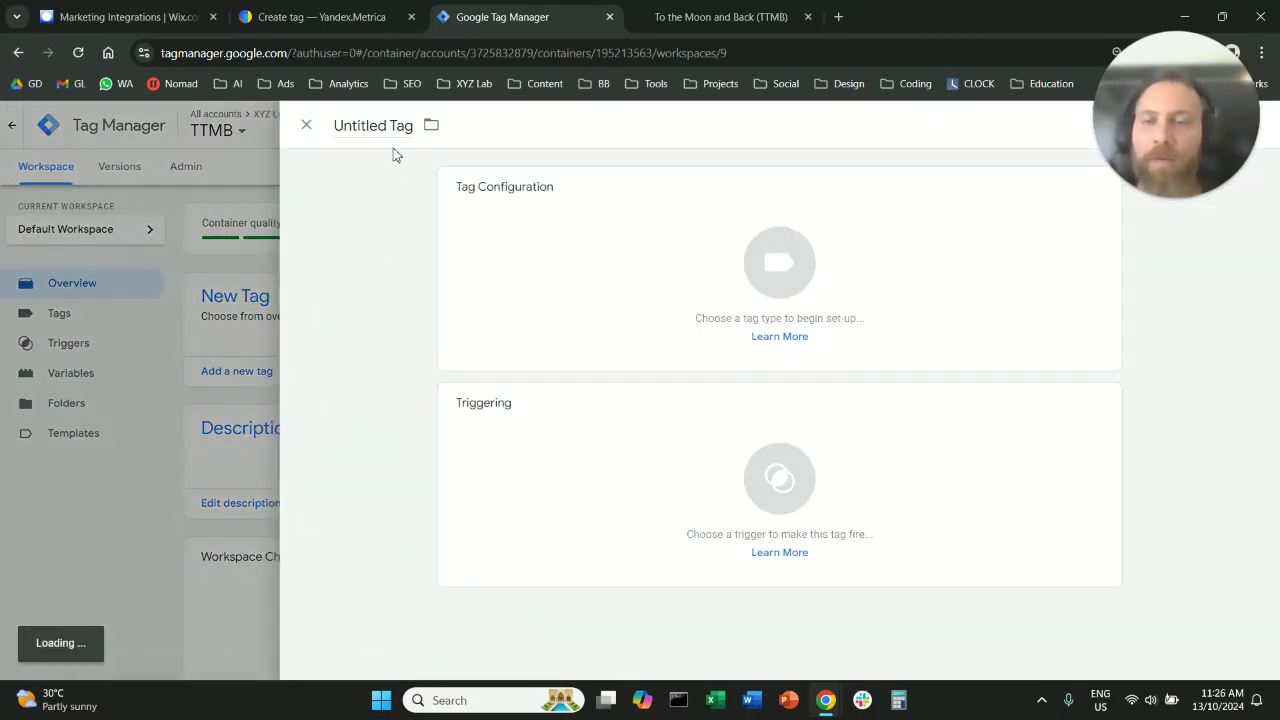
pyautogui.click(397, 126)
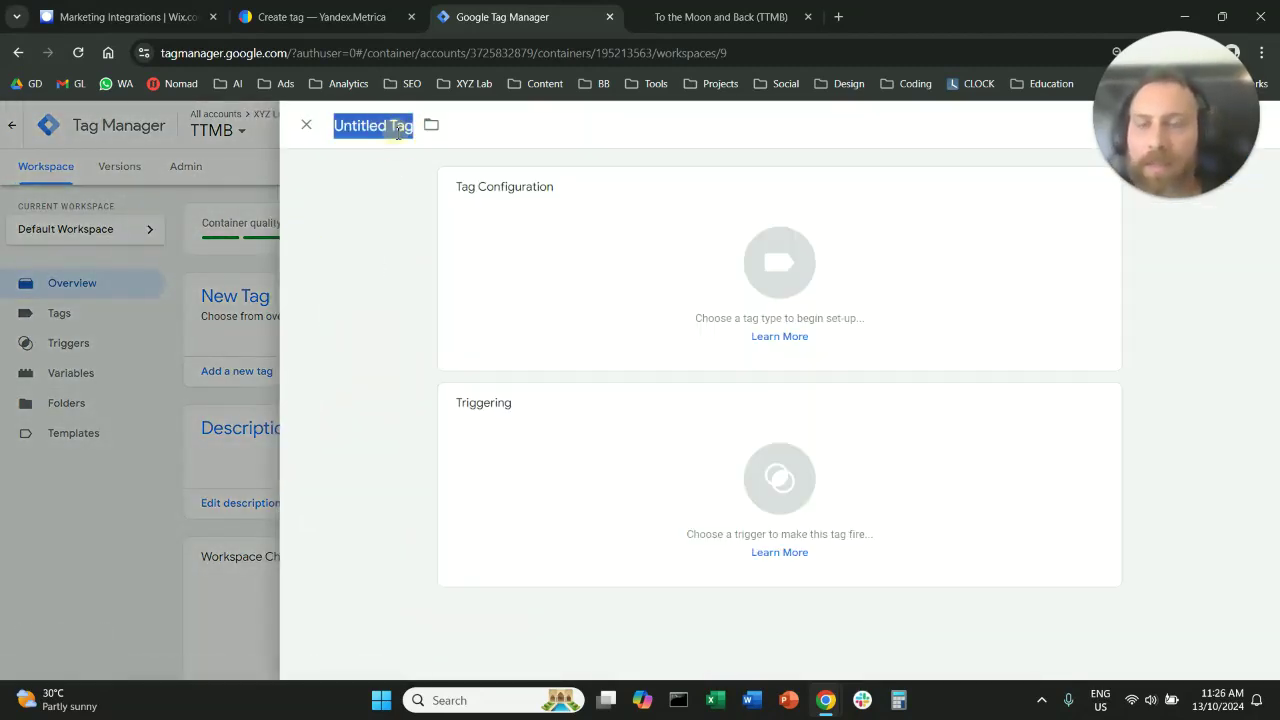
pyautogui.write('Yandex Metrica')
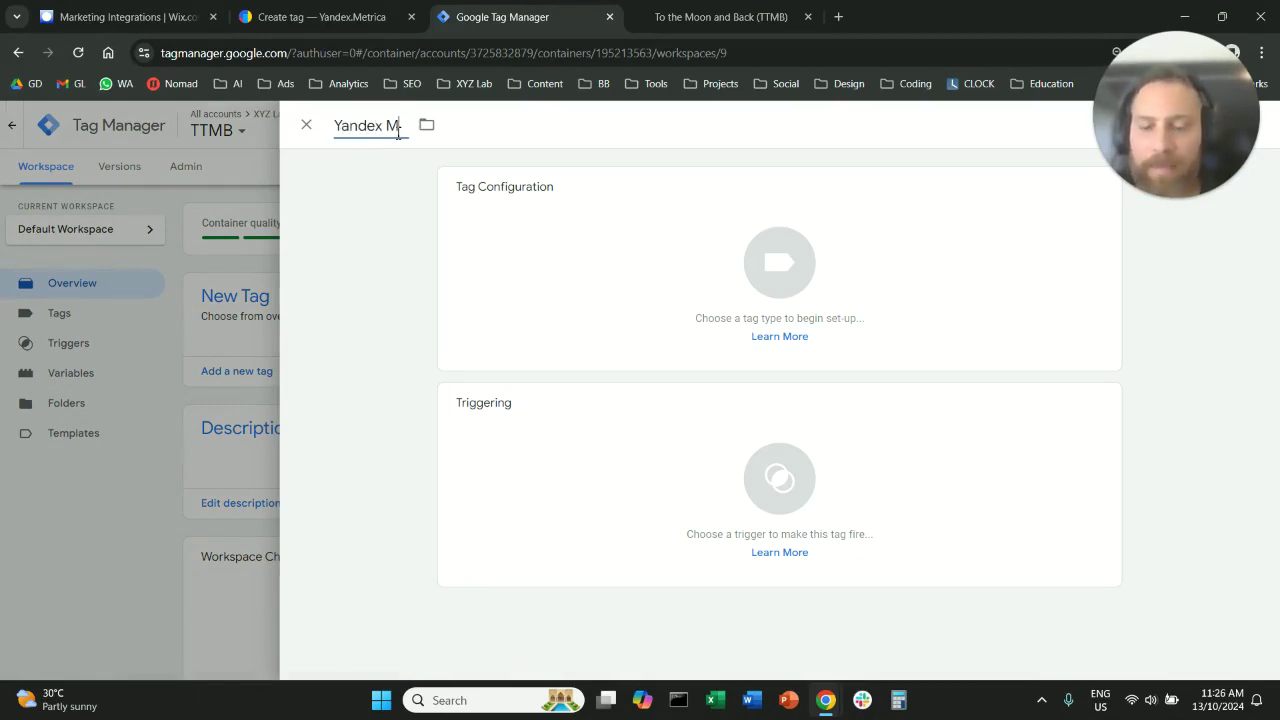
# - Make it a Custom HTML tag containing the pasted Yandex.Metrika counter code
pyautogui.click(571, 207)
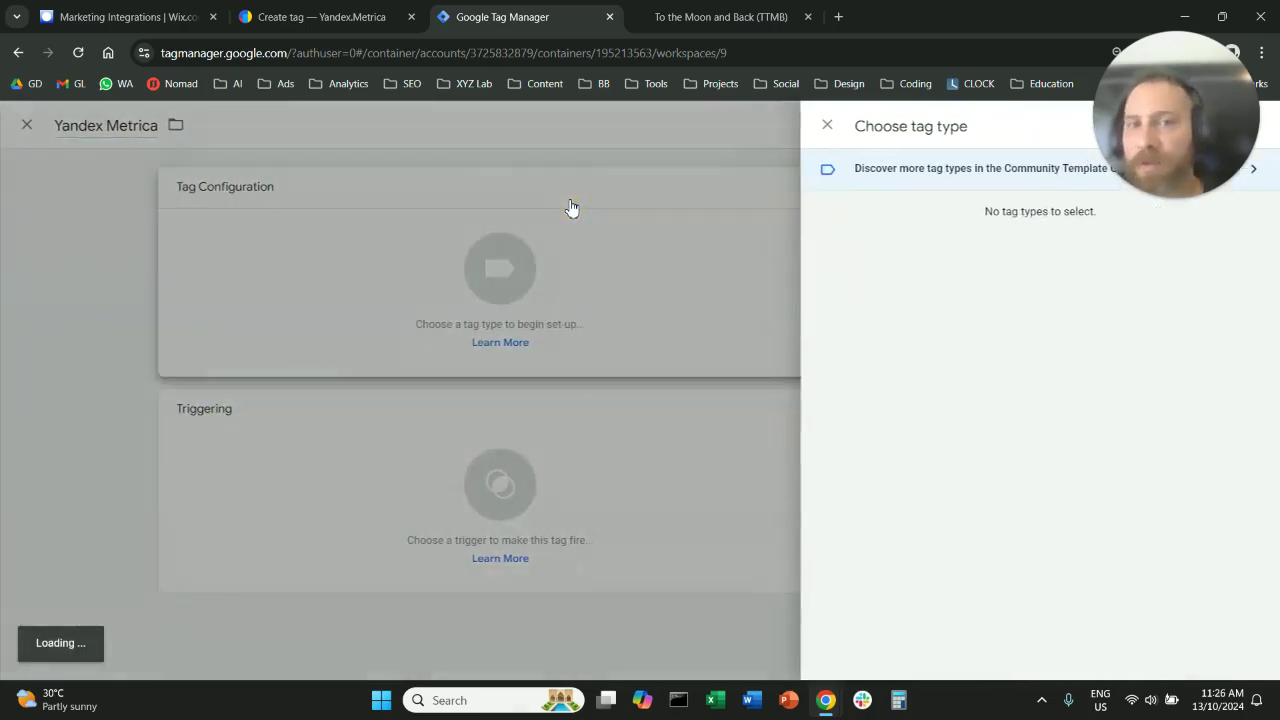
pyautogui.scroll(-1, 900, 380)
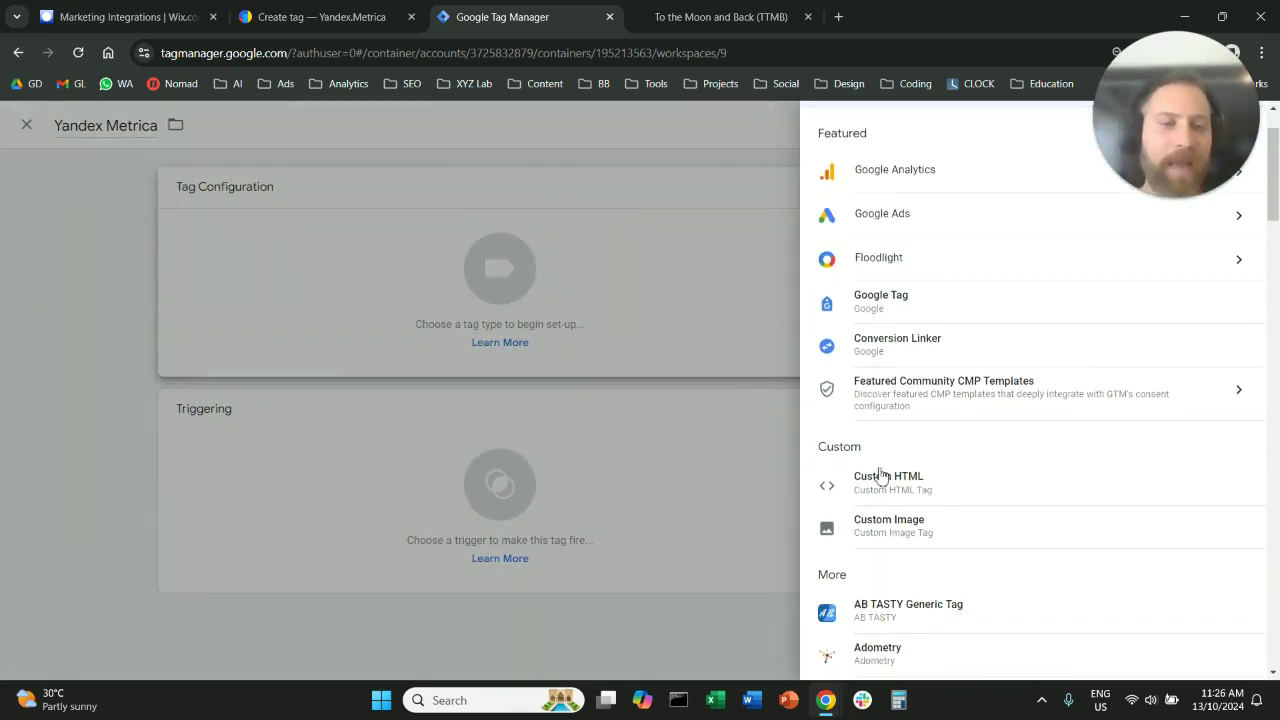
pyautogui.click(898, 480)
pyautogui.click(526, 357)
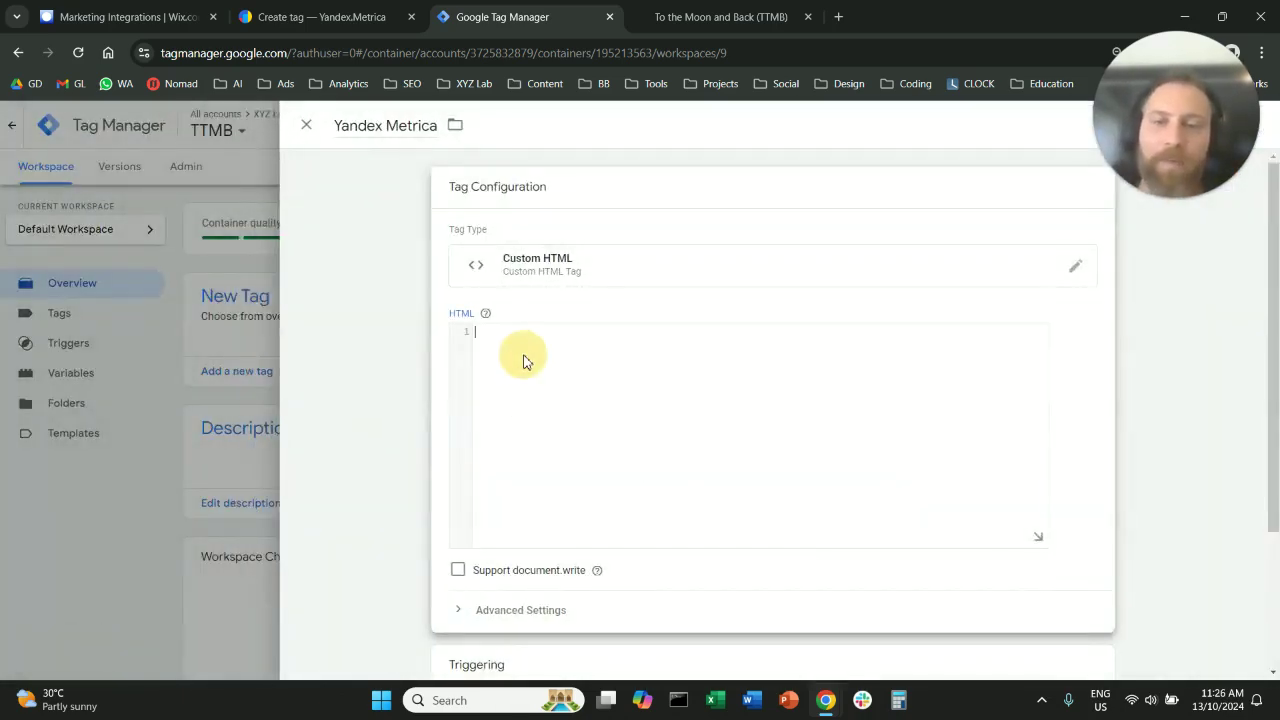
pyautogui.hotkey('ctrl', 'v')
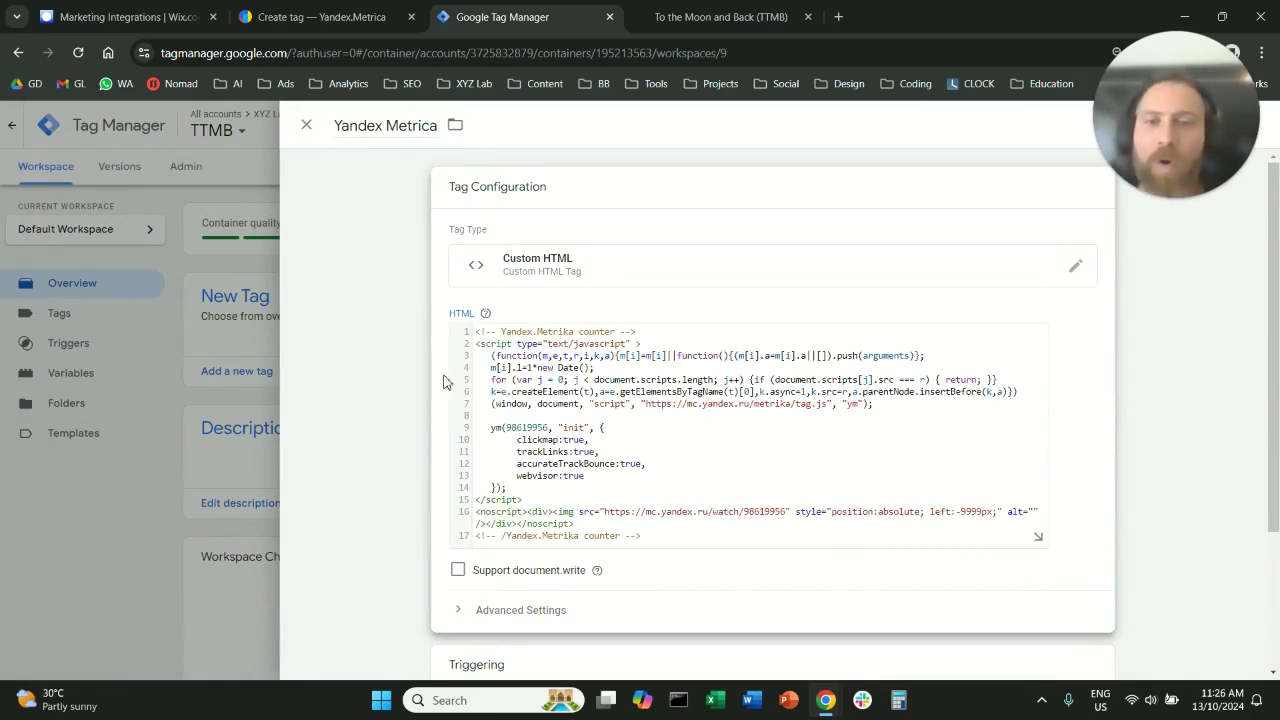
pyautogui.scroll(-2, 513, 531)
# - Attach the All Pages trigger to the Yandex Metrica tag and save it
pyautogui.click(537, 508)
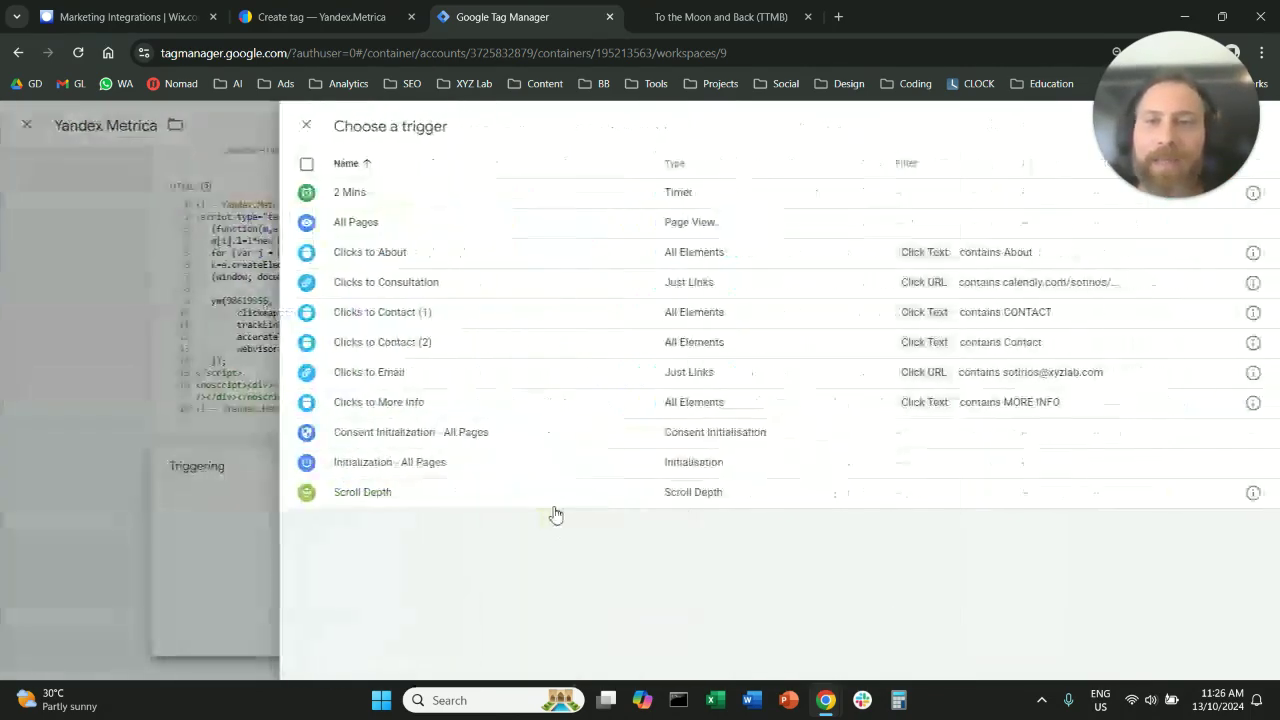
pyautogui.click(307, 222)
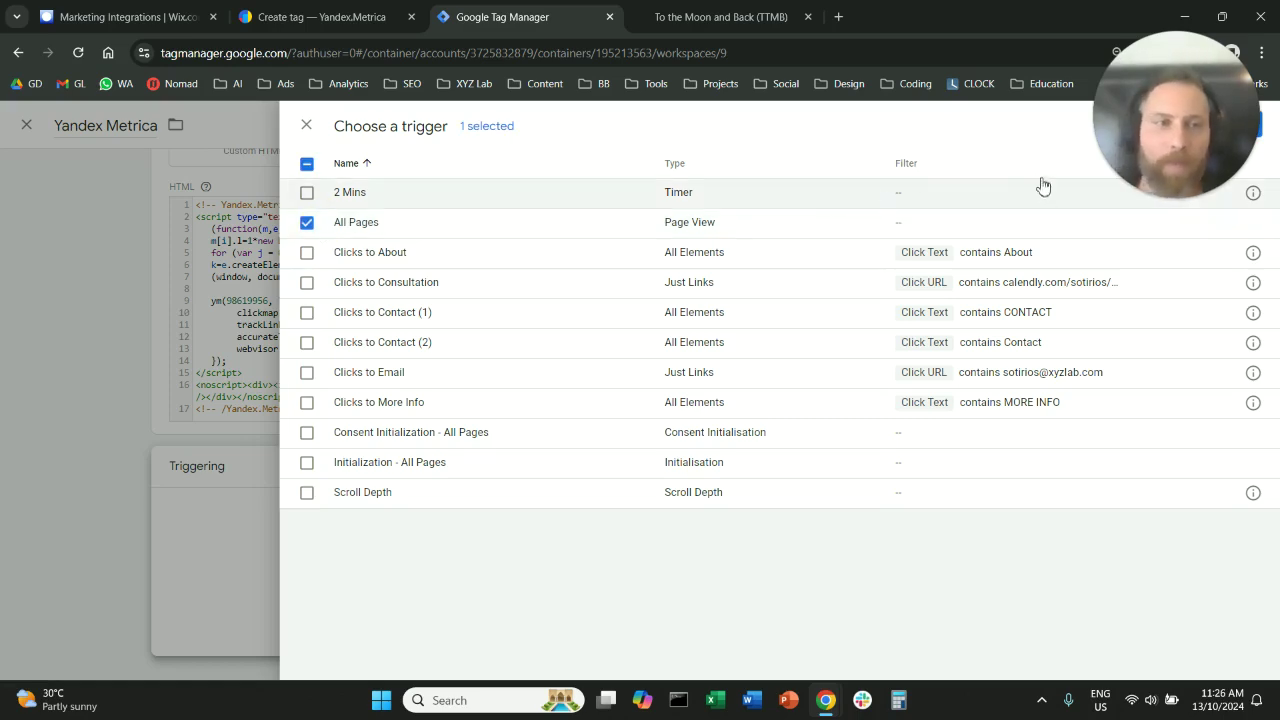
pyautogui.moveTo(1173, 120); pyautogui.dragTo(1173, 235)
pyautogui.click(1233, 124)
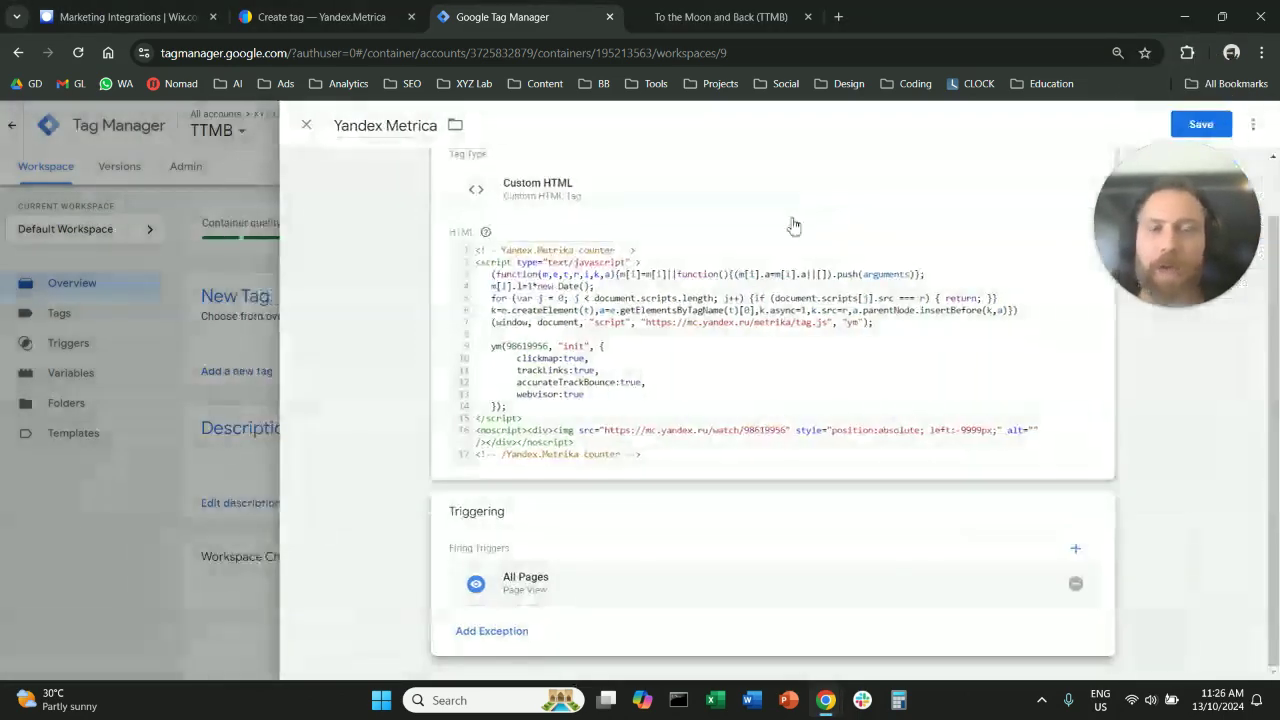
pyautogui.click(1195, 124)
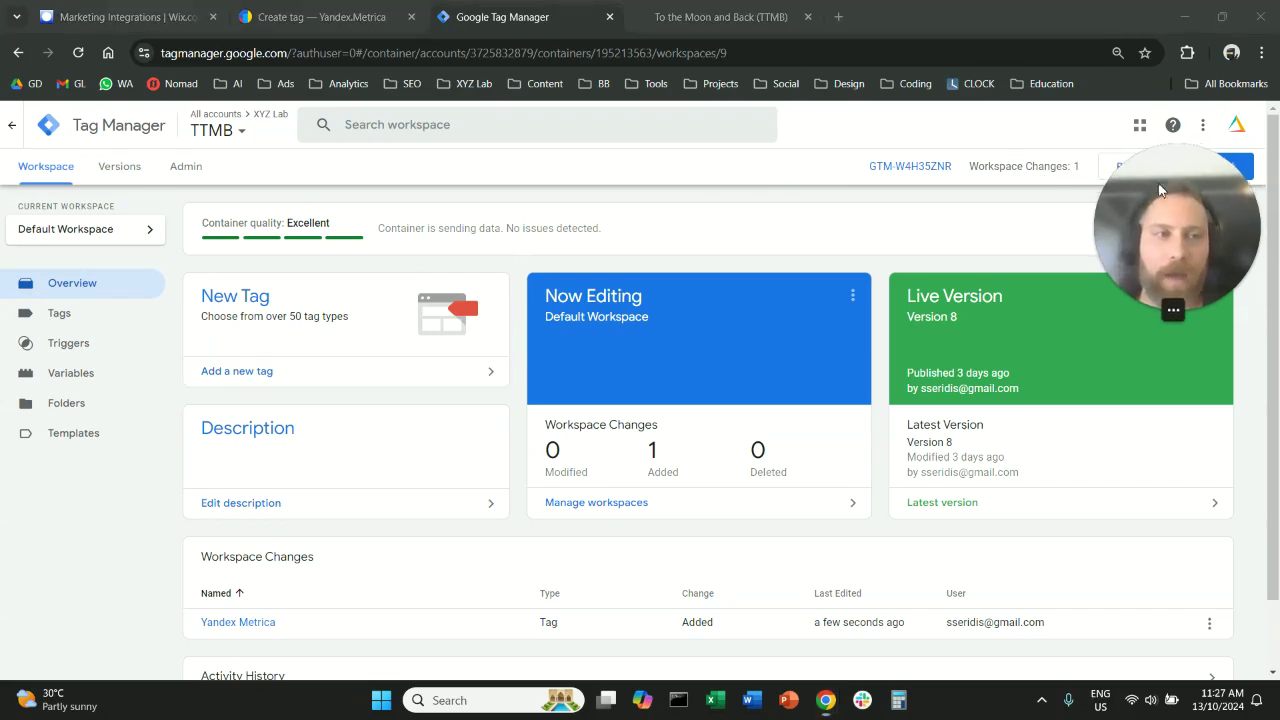
# - Submit and publish the workspace changes as Version 9
pyautogui.click(1205, 172)
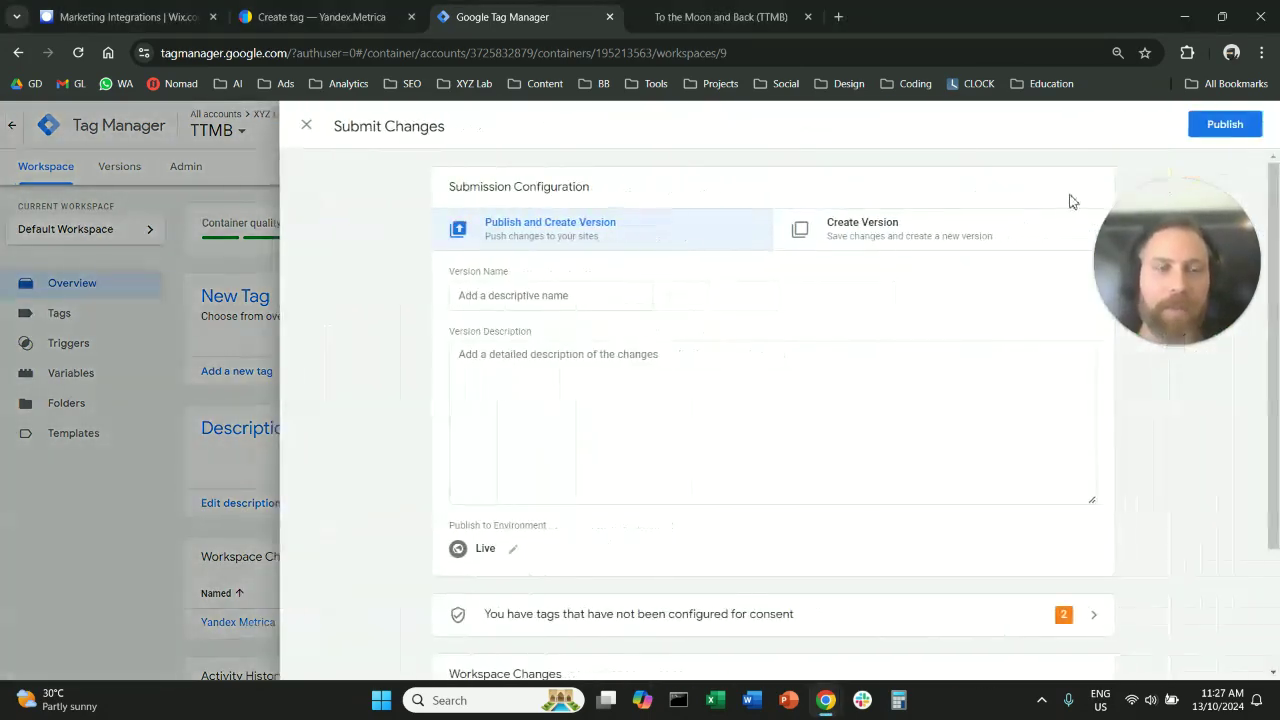
pyautogui.click(1222, 124)
pyautogui.click(836, 561)
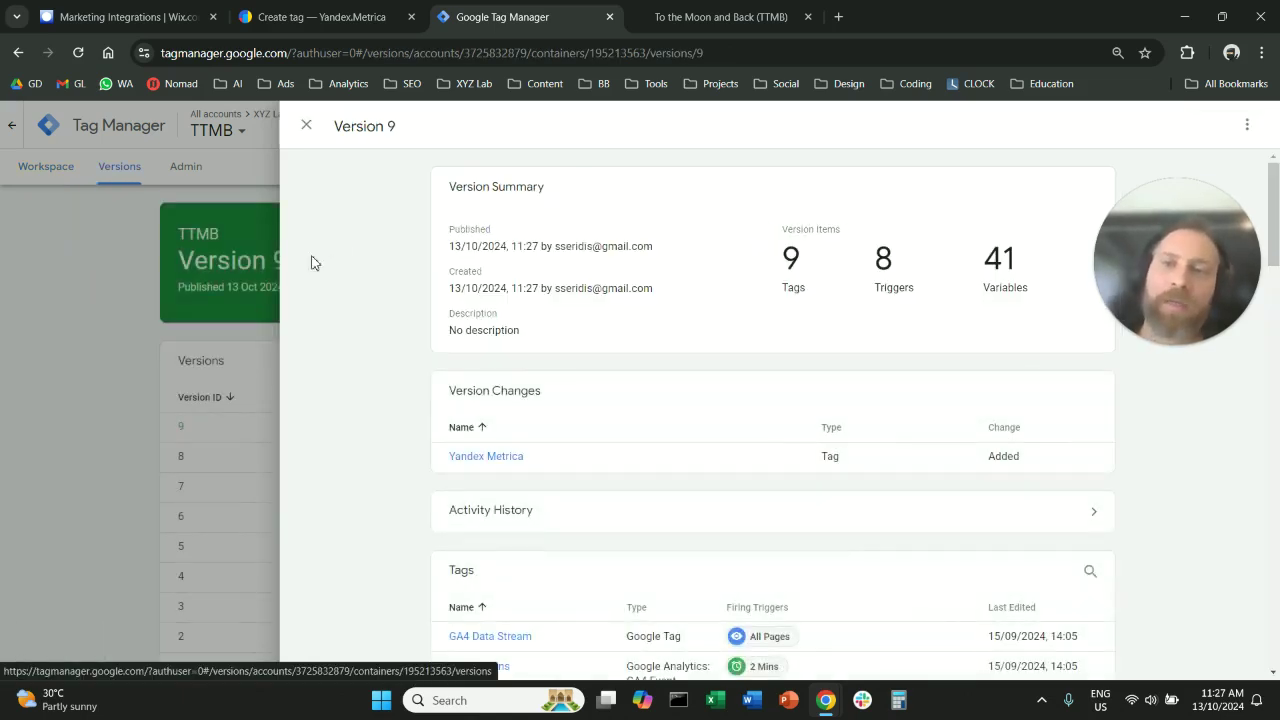
# - Close the Version 9 details and return to the Workspace overview
pyautogui.click(306, 126)
pyautogui.click(48, 167)
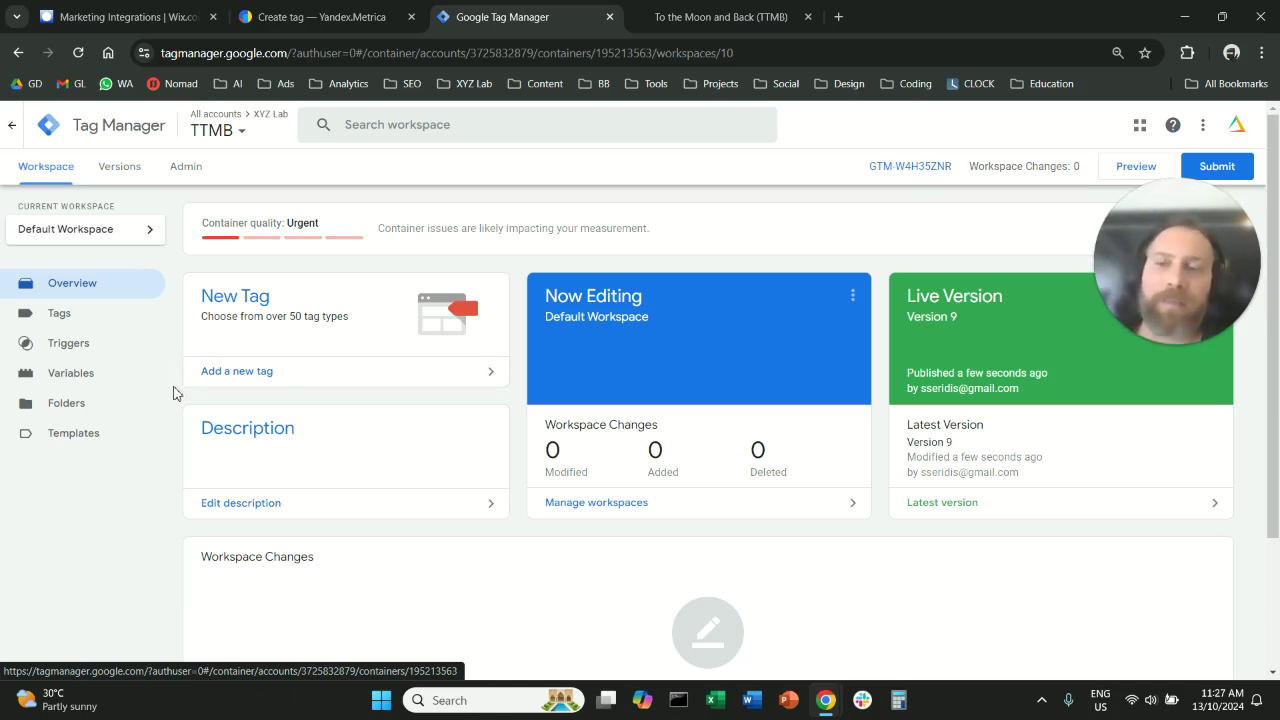
# - Back in Yandex Metrica, complete the TTMB tag setup with Start
pyautogui.click(312, 17)
pyautogui.scroll(-3, 296, 356)
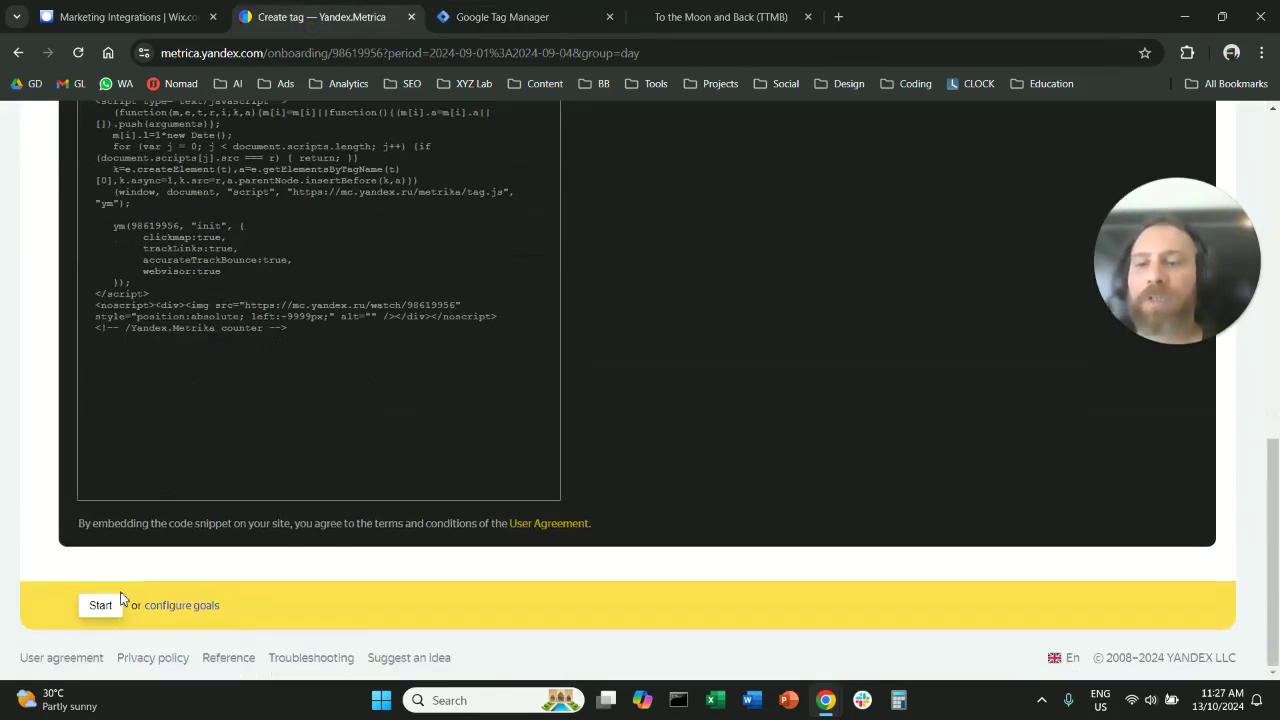
pyautogui.click(100, 607)
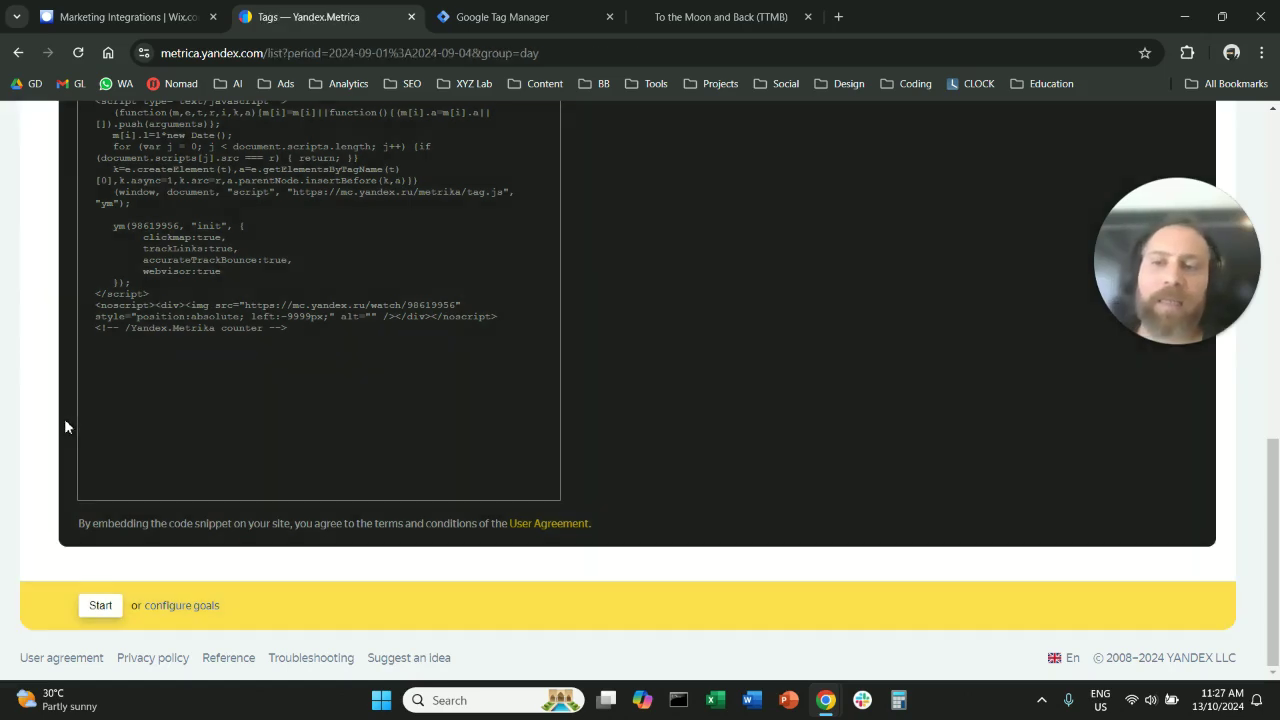